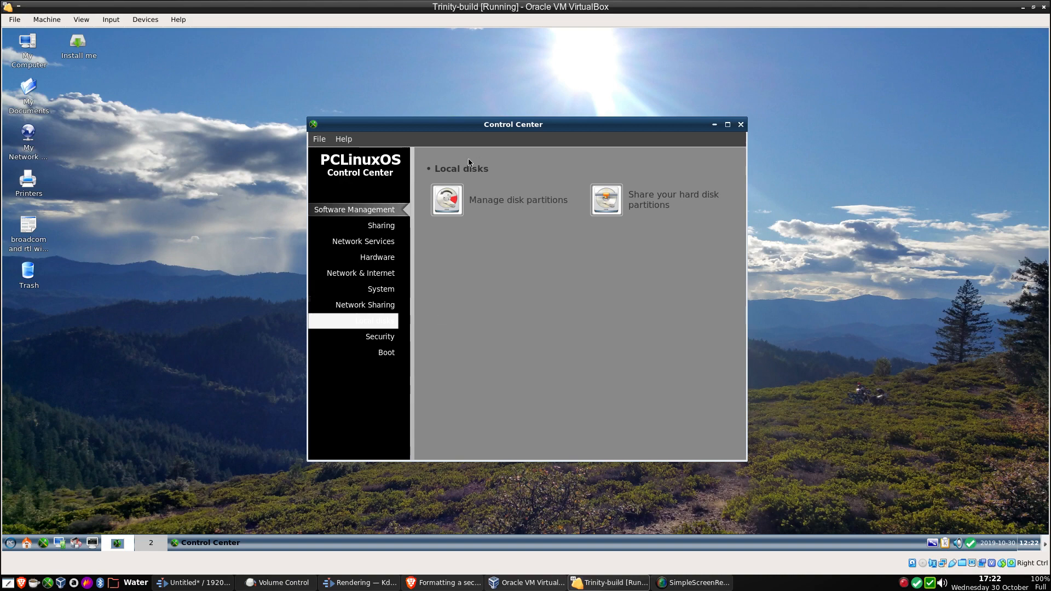
# Look over the partition layout of the sda disk in the disk partition manager and close the Control Center
pyautogui.click(489, 200)
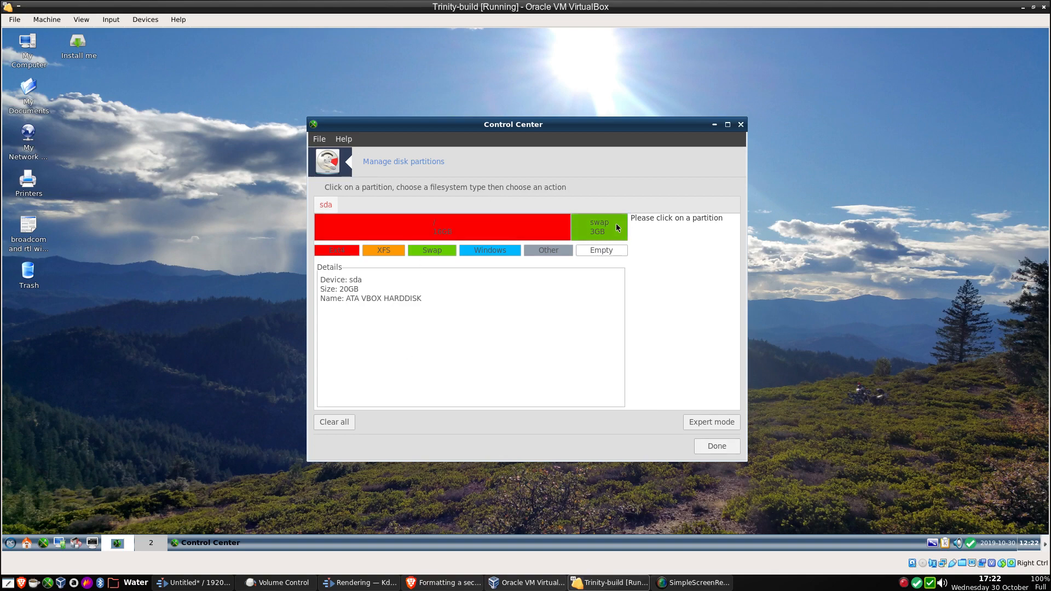
pyautogui.click(716, 445)
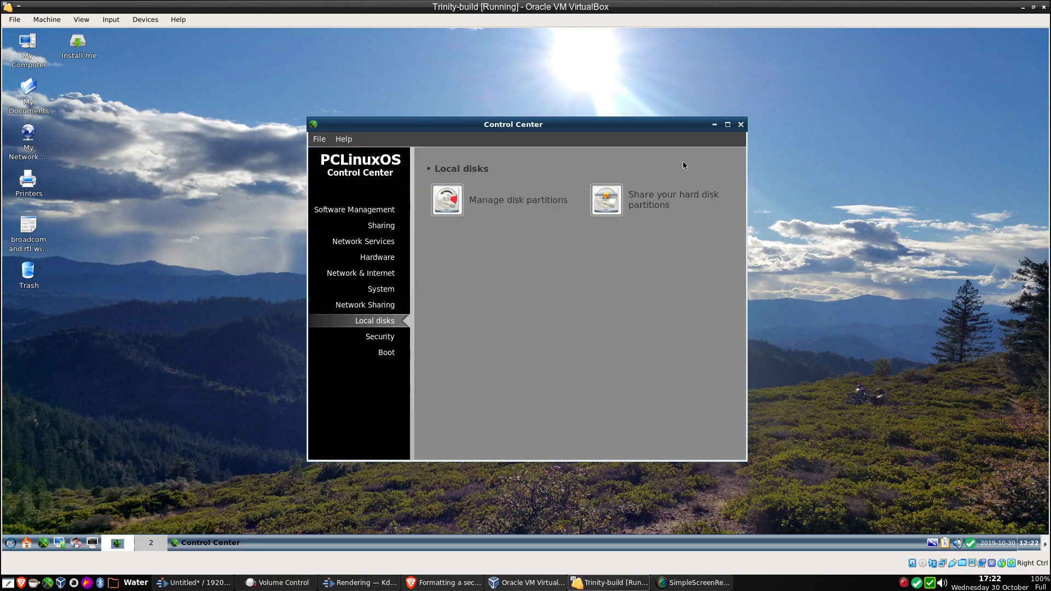
pyautogui.click(741, 124)
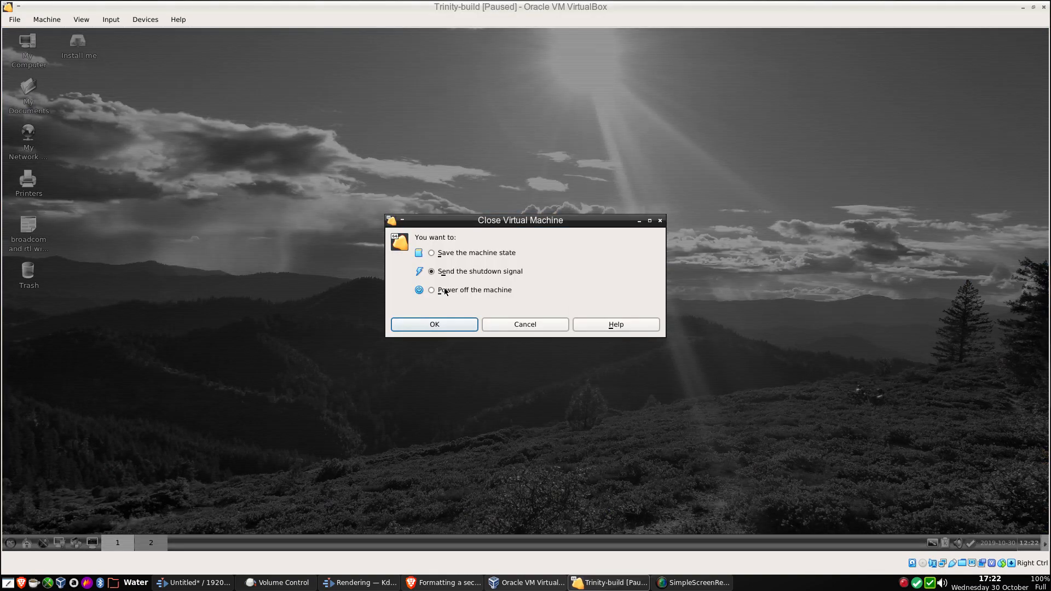
# Power off the Trinity-build virtual machine
pyautogui.click(445, 290)
pyautogui.click(435, 324)
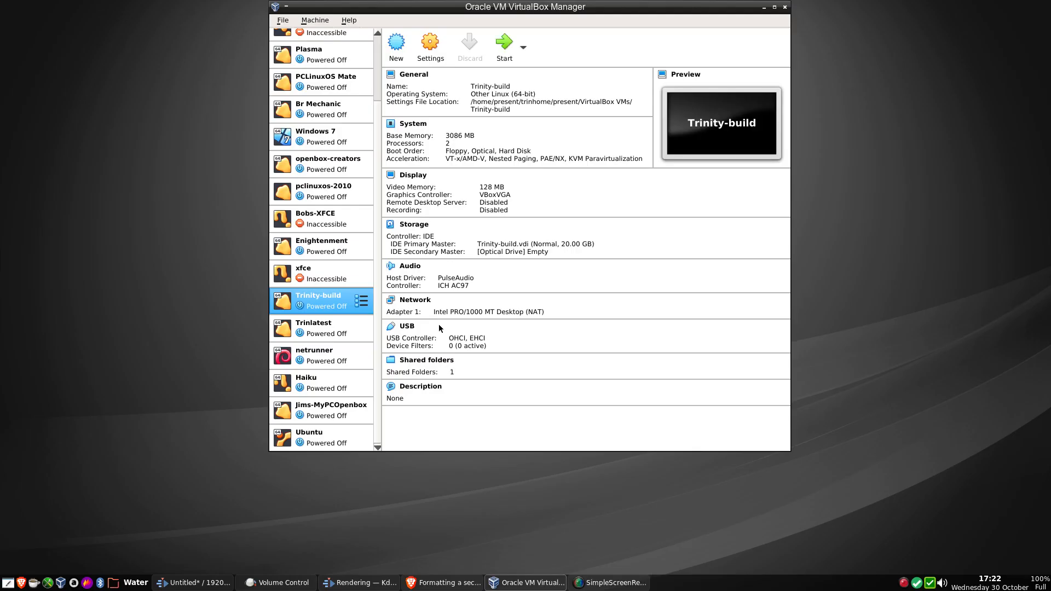
# Add a SATA controller to the storage settings of the Trinity-build virtual machine
pyautogui.click(434, 55)
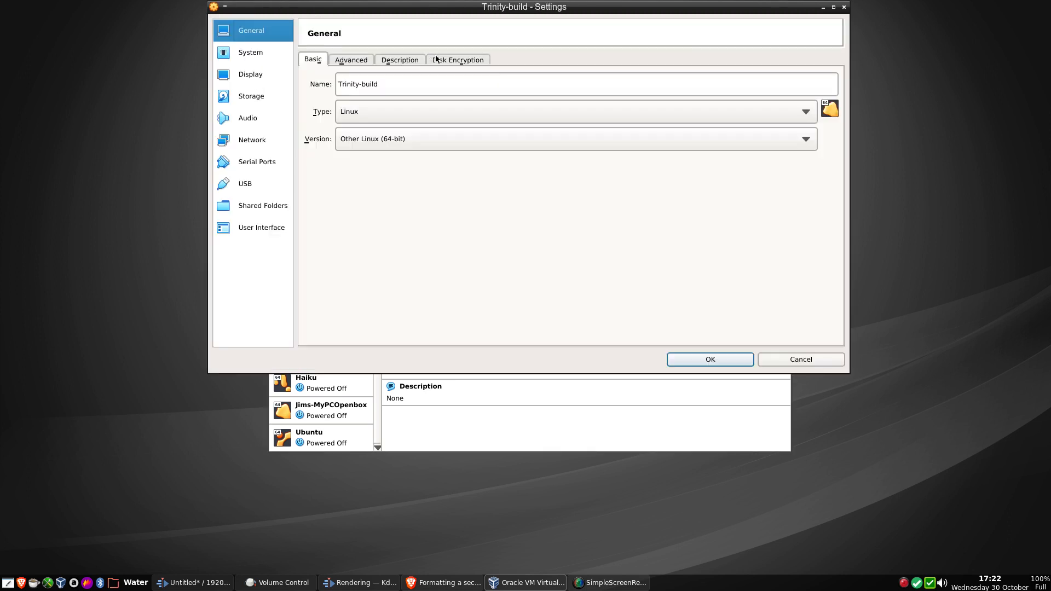
pyautogui.click(249, 95)
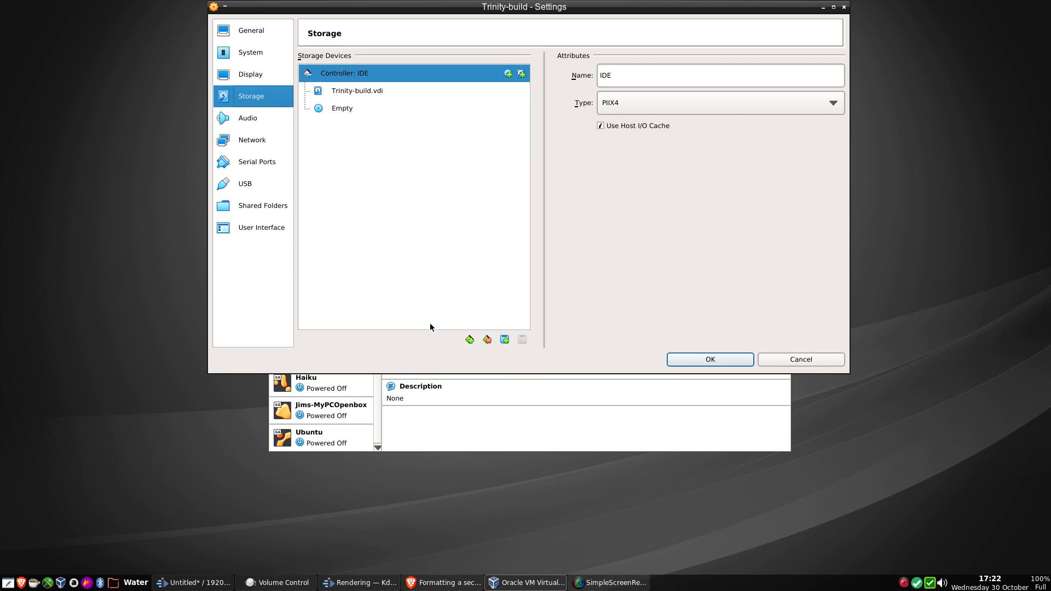
pyautogui.click(470, 340)
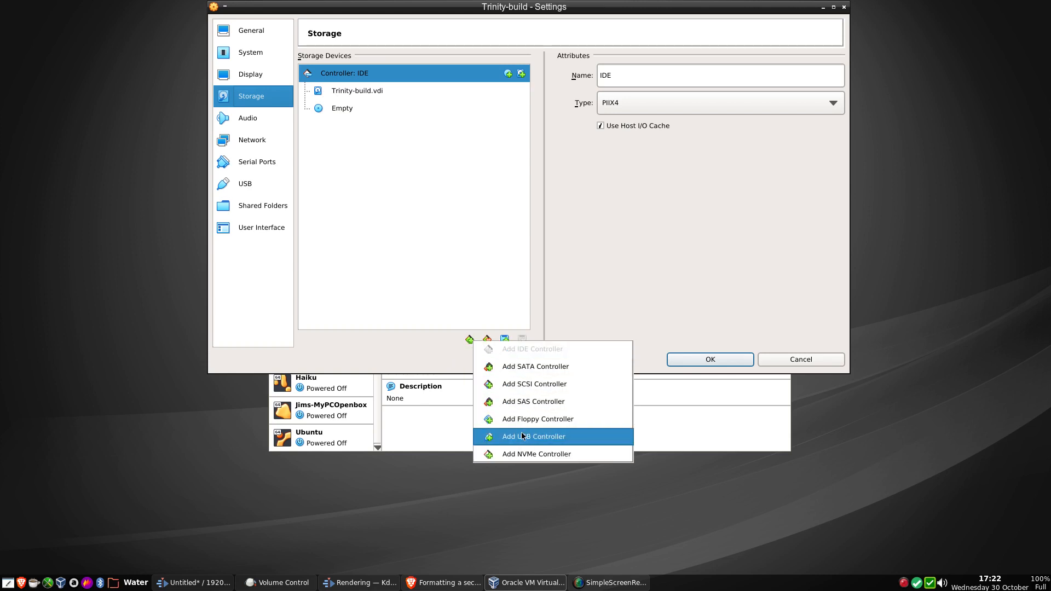
pyautogui.click(518, 370)
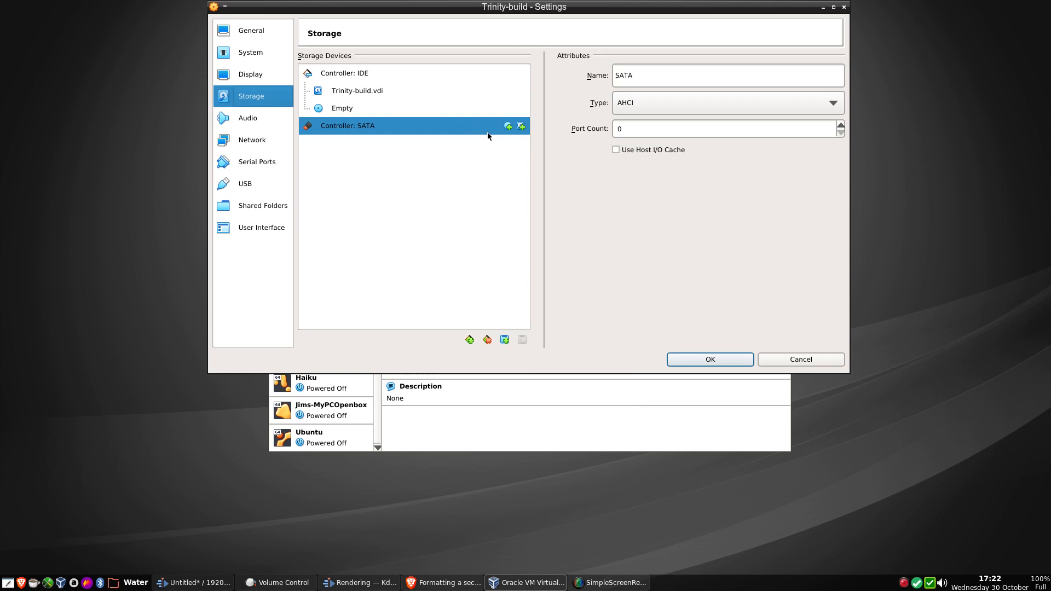
# Create a new dynamically allocated 8.00 GB VDI hard disk named NewVirtualDisk1.vdi on the SATA controller
pyautogui.click(521, 128)
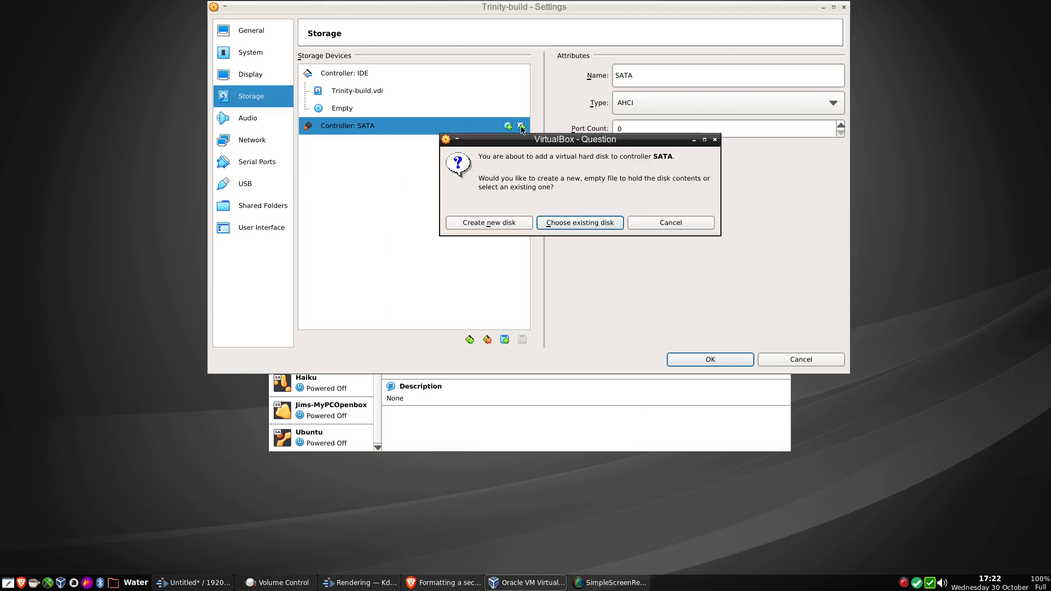
pyautogui.click(505, 223)
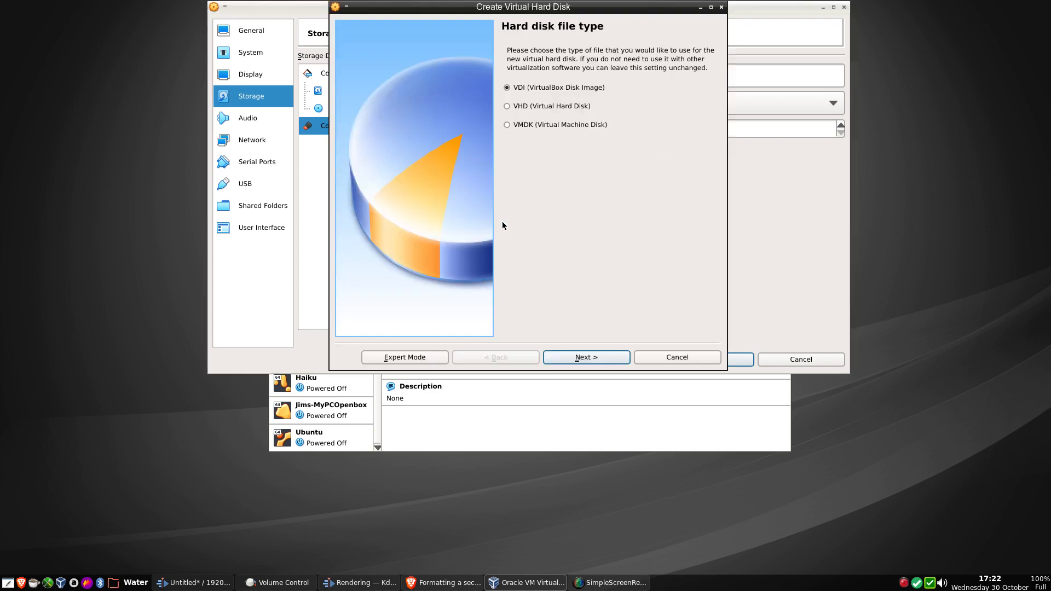
pyautogui.click(584, 358)
pyautogui.click(582, 359)
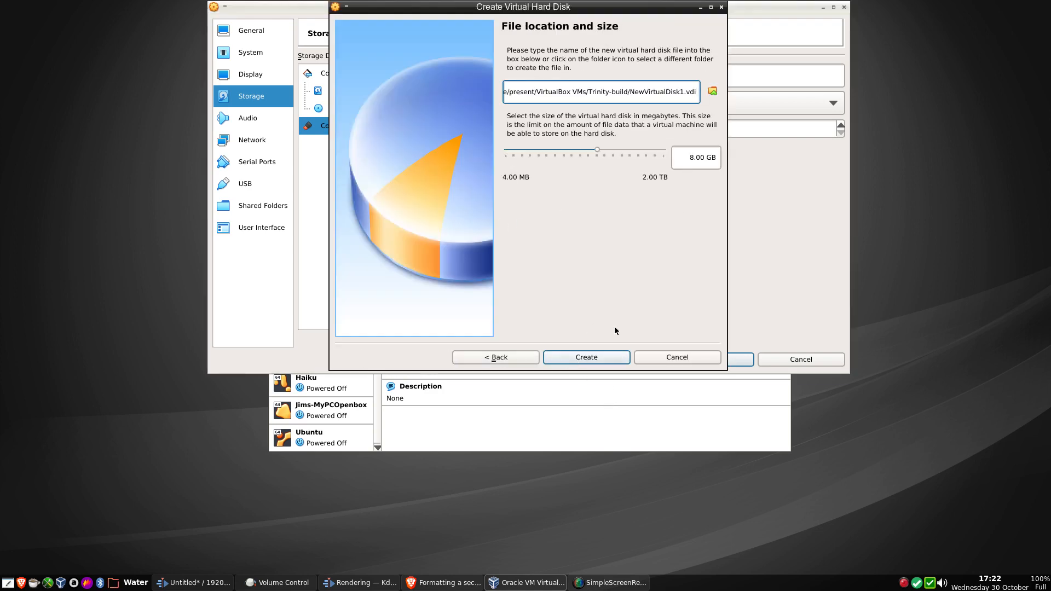
pyautogui.click(585, 358)
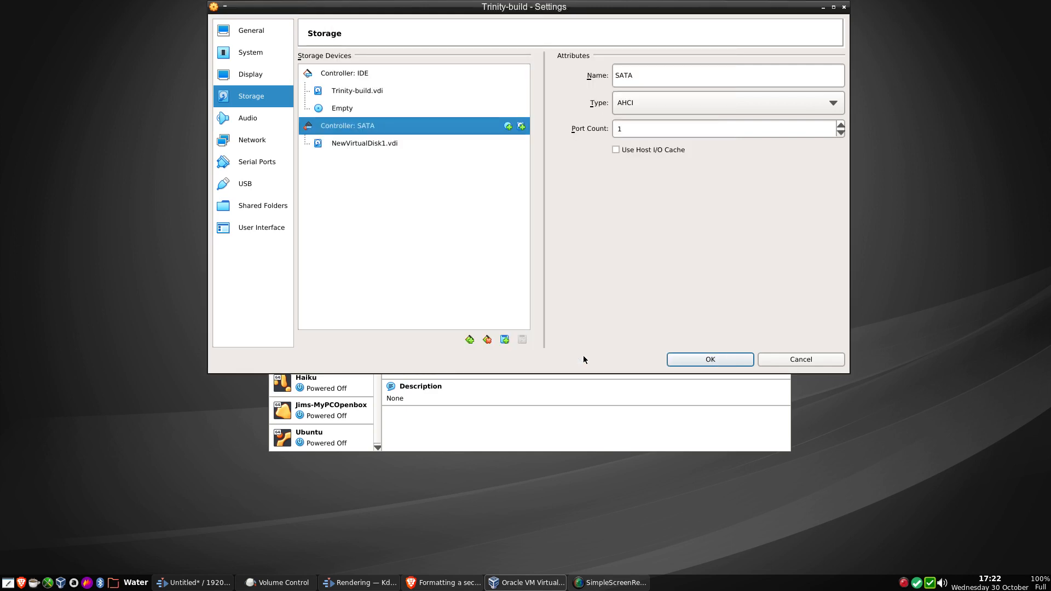
# Keep NewVirtualDisk1.vdi on SATA Port 0 and save the virtual machine's settings
pyautogui.rightClick(360, 143)
pyautogui.click(373, 218)
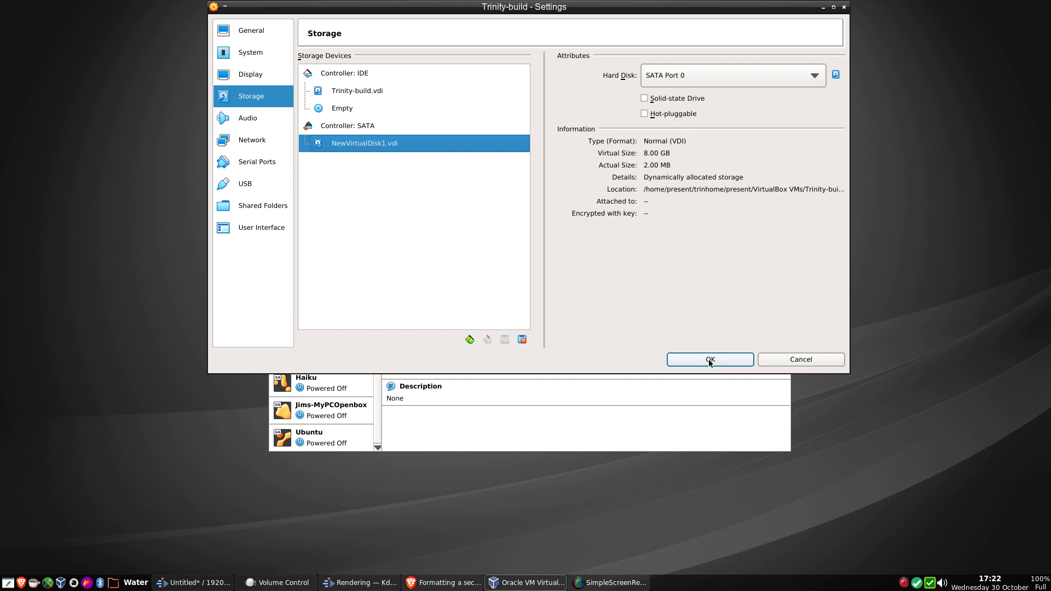
pyautogui.click(693, 75)
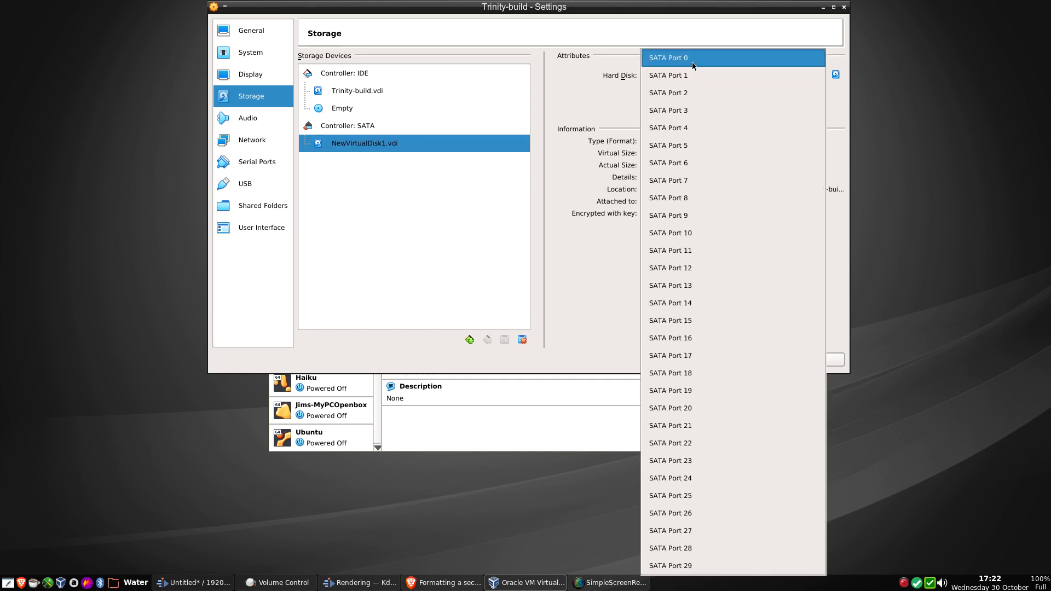
pyautogui.click(694, 66)
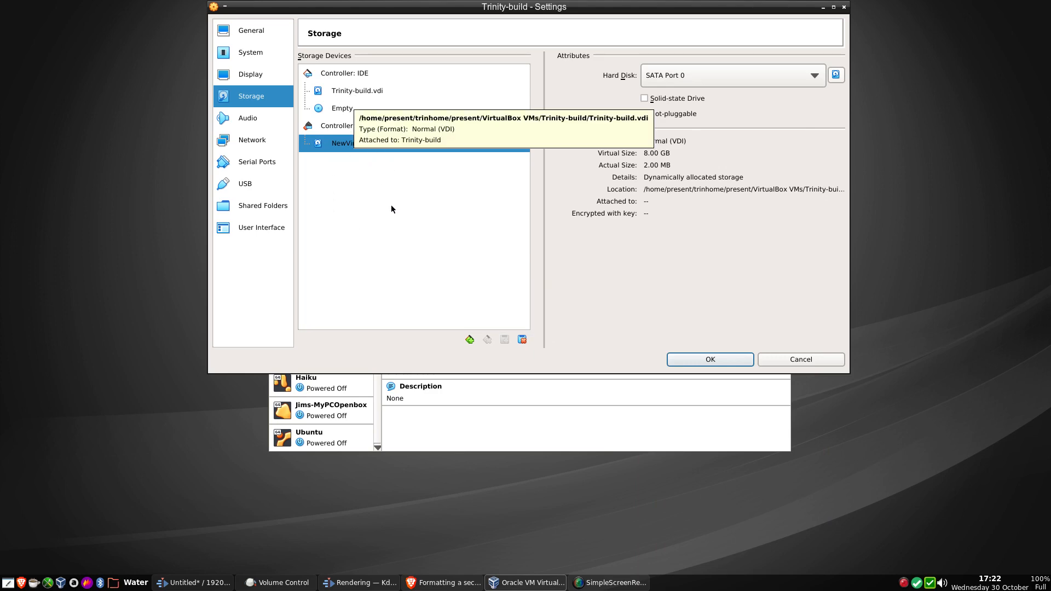
pyautogui.click(706, 360)
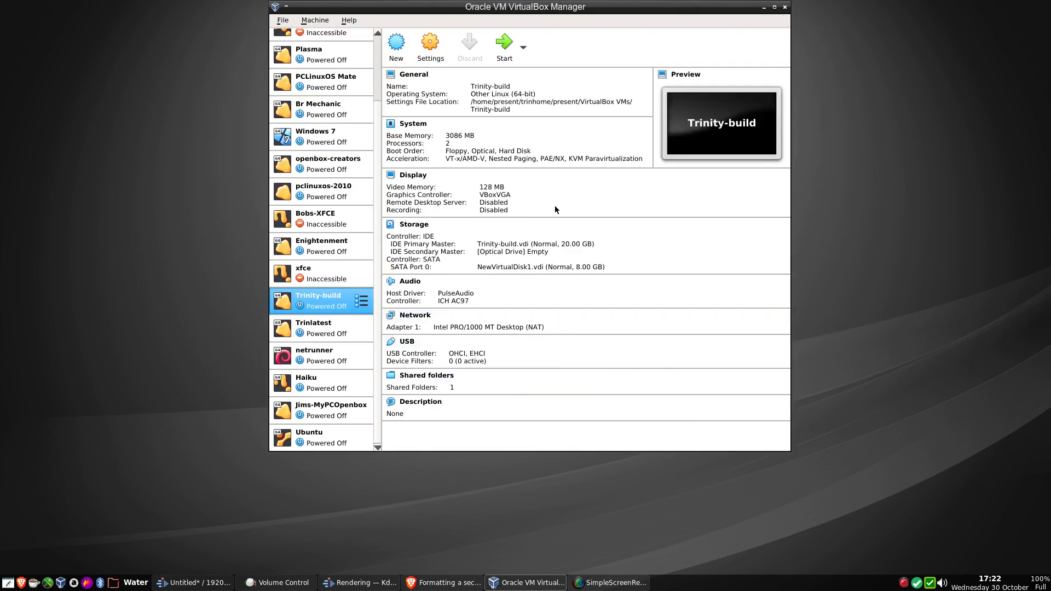
# Start the Trinity-build virtual machine and boot the regular PCLinuxOS (5.3.7-pclos1) 2019 entry
pyautogui.click(500, 48)
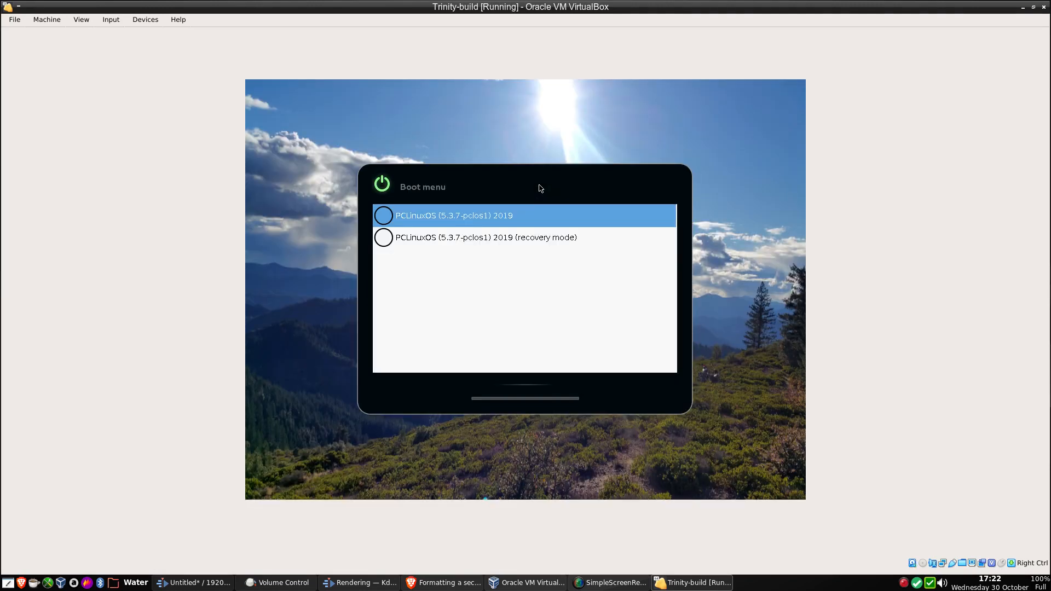
pyautogui.press('Return')
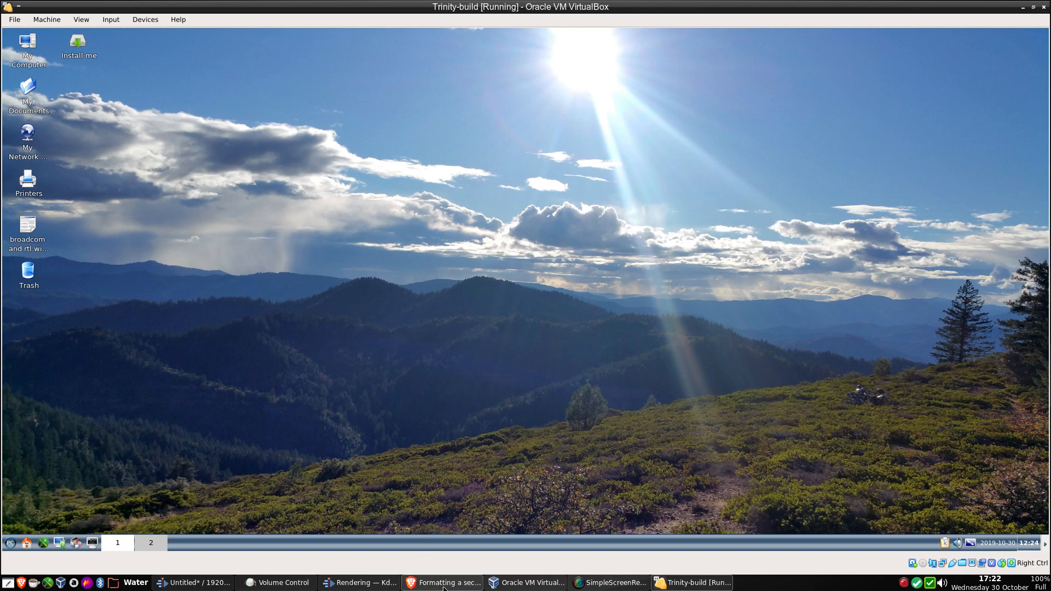
# Switch to Brave, read the opening post of the "Formatting a second drive" forum topic, and close the browser
pyautogui.click(443, 584)
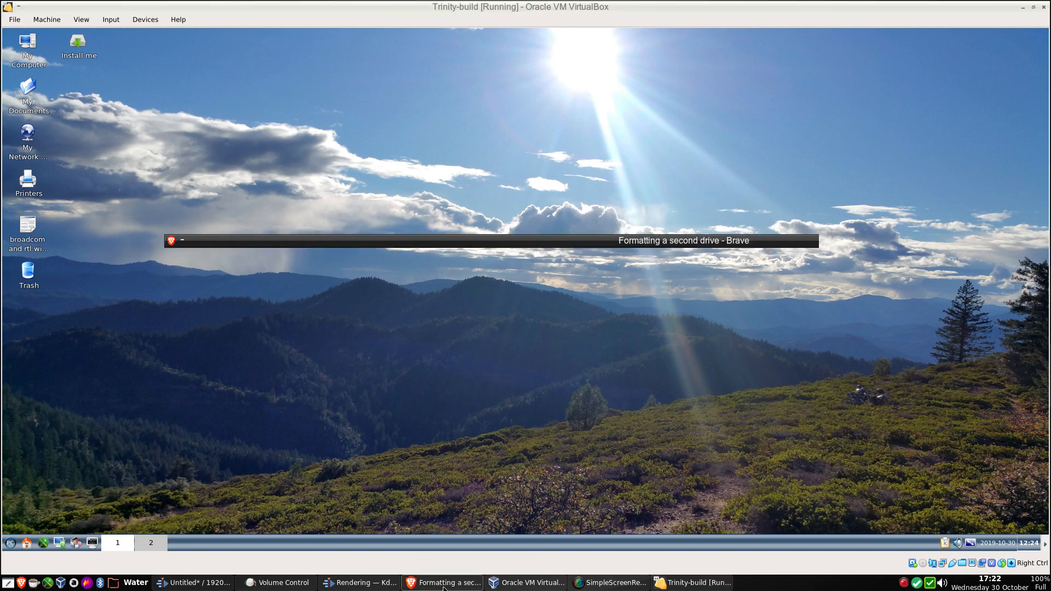
pyautogui.scroll(10, 483, 272)
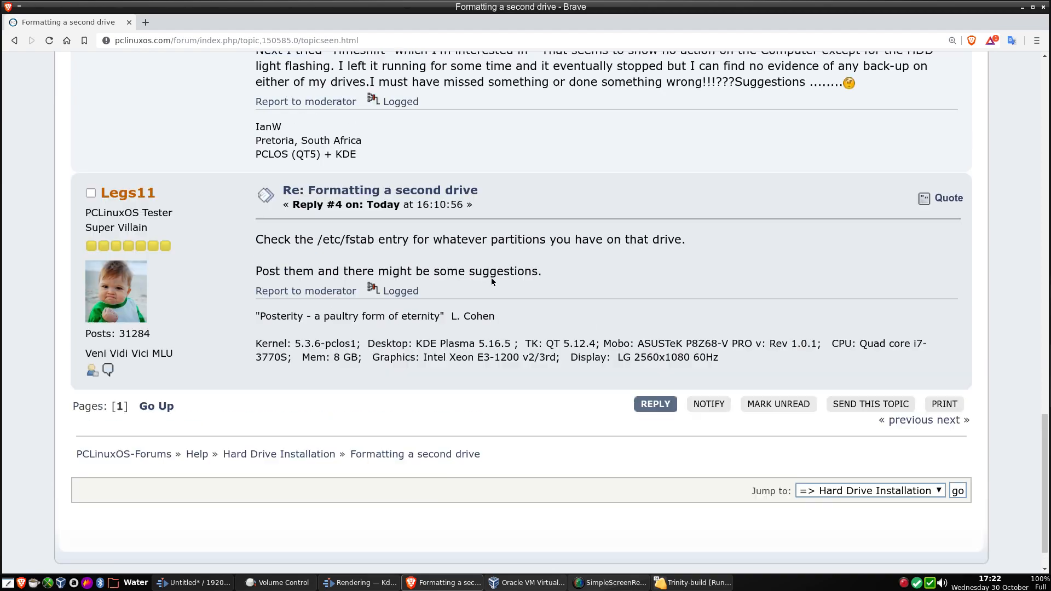
pyautogui.scroll(15, 492, 282)
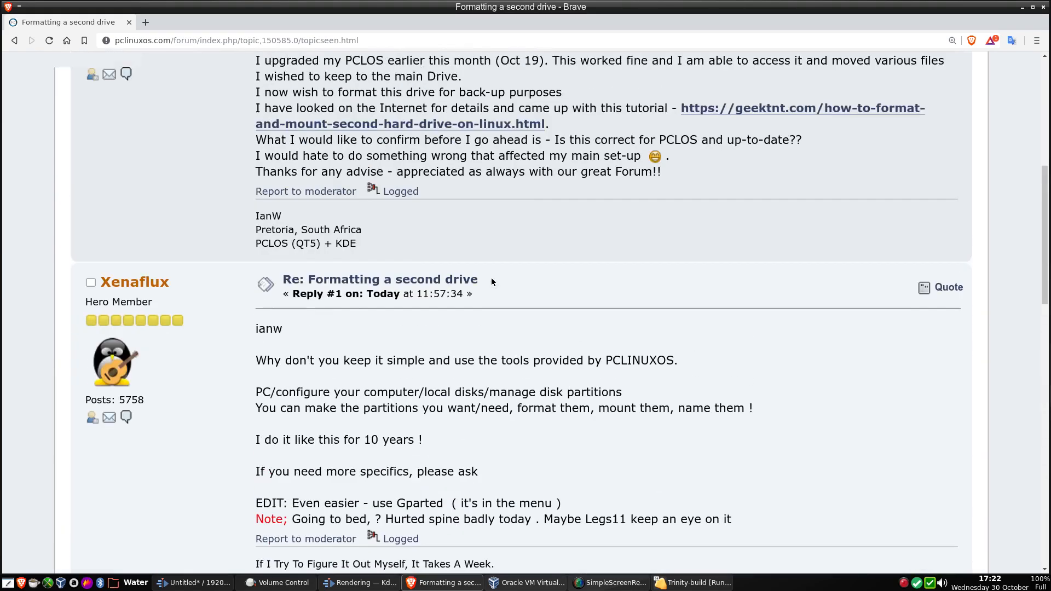
pyautogui.scroll(-5, 492, 282)
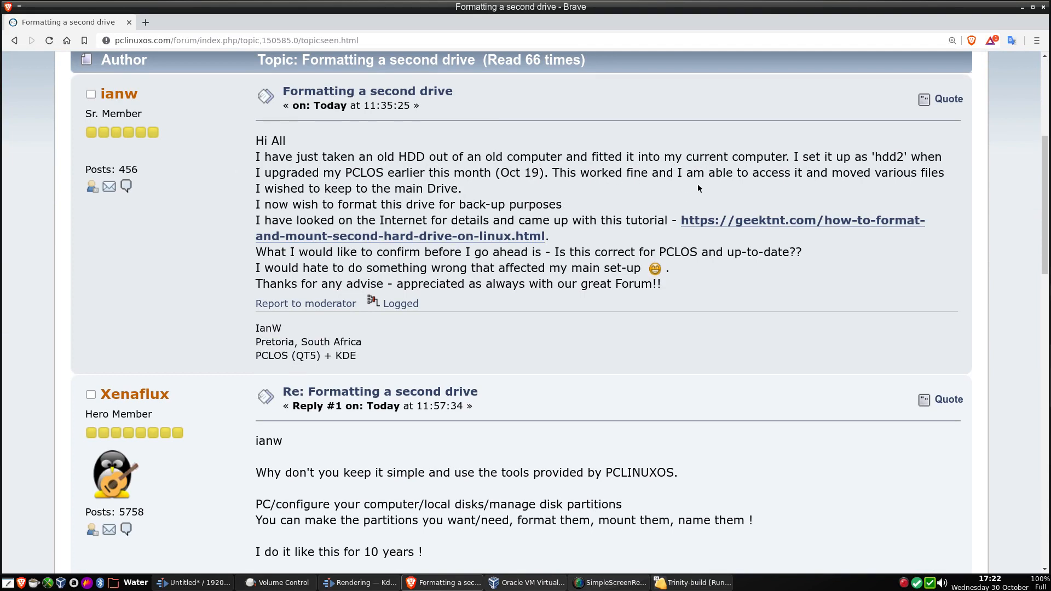
pyautogui.scroll(1, 586, 212)
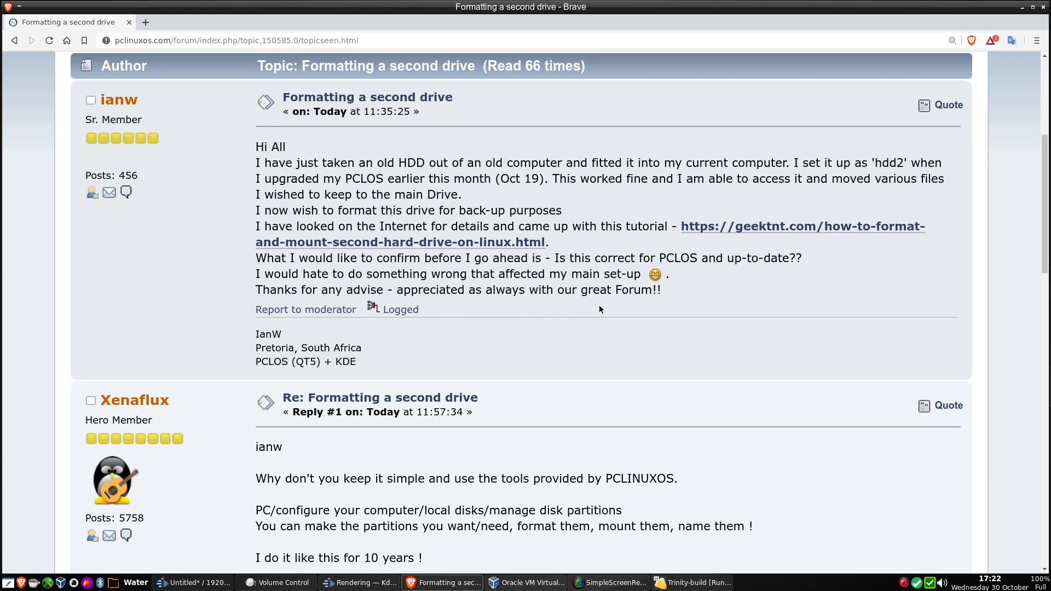
pyautogui.click(1043, 7)
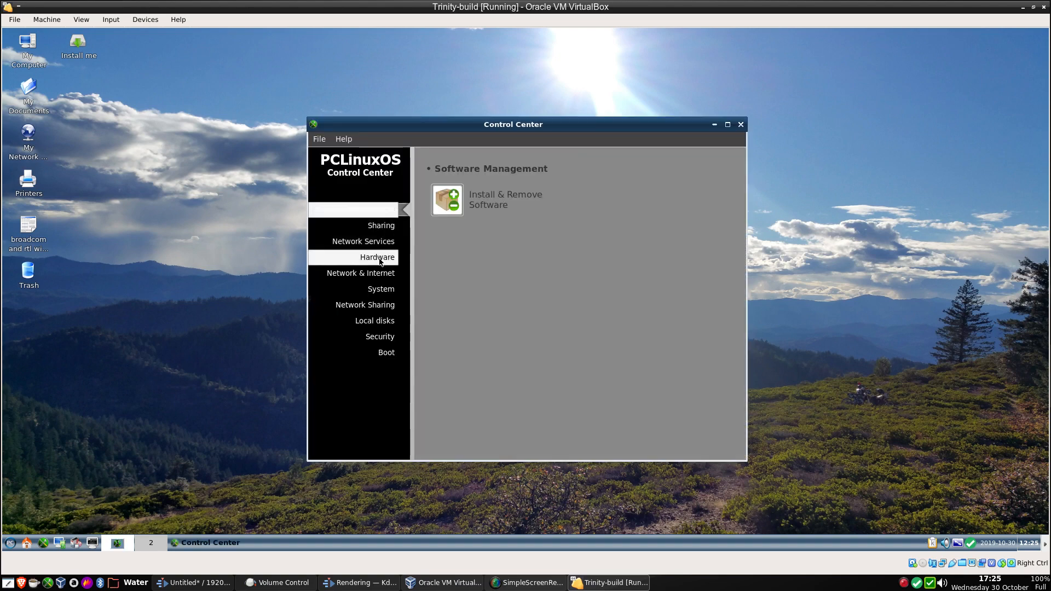
# Open the disk partition manager from the Local disks section of the PCLinuxOS Control Center
pyautogui.click(381, 260)
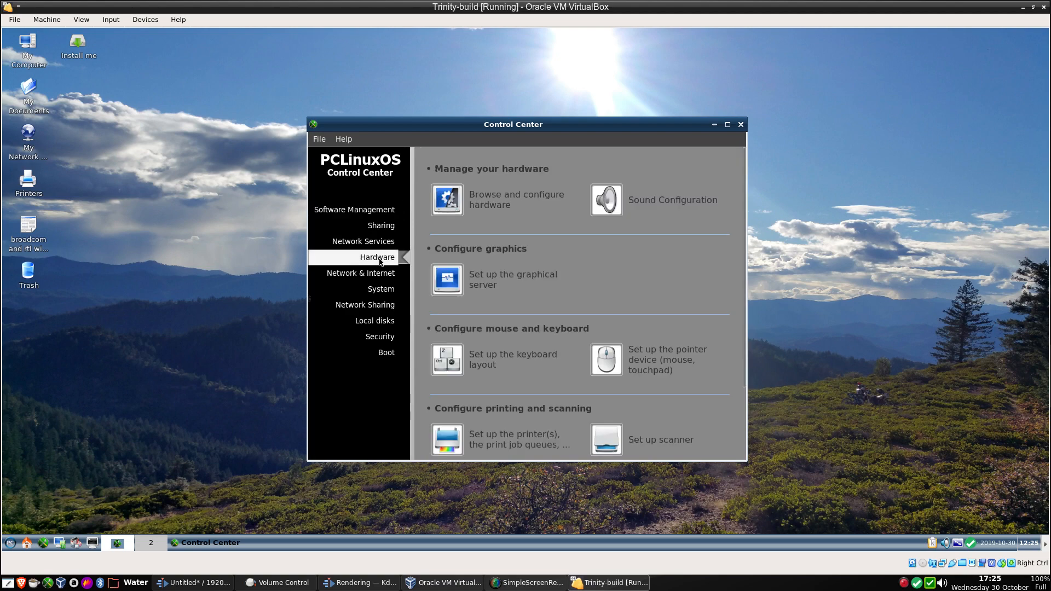
pyautogui.click(378, 320)
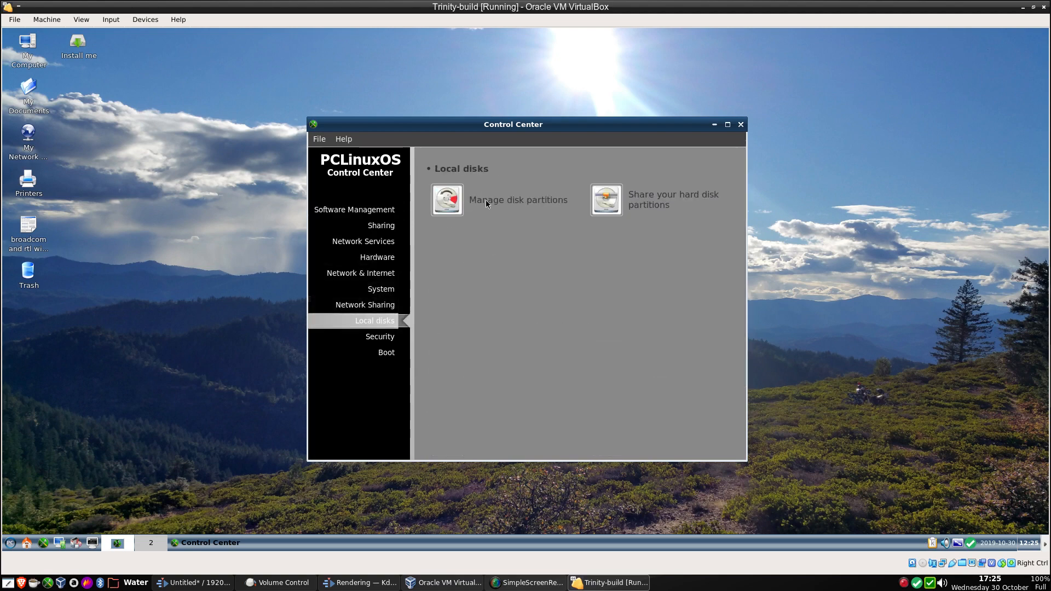
pyautogui.click(486, 202)
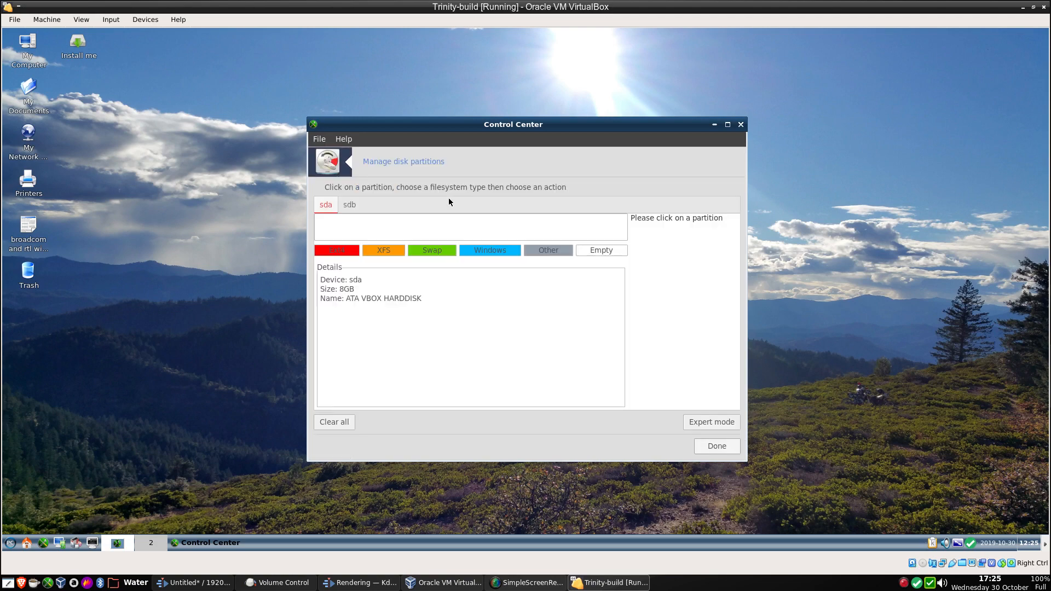
# Compare the partition layouts and details of the sda and sdb disks to identify the new empty drive
pyautogui.click(352, 204)
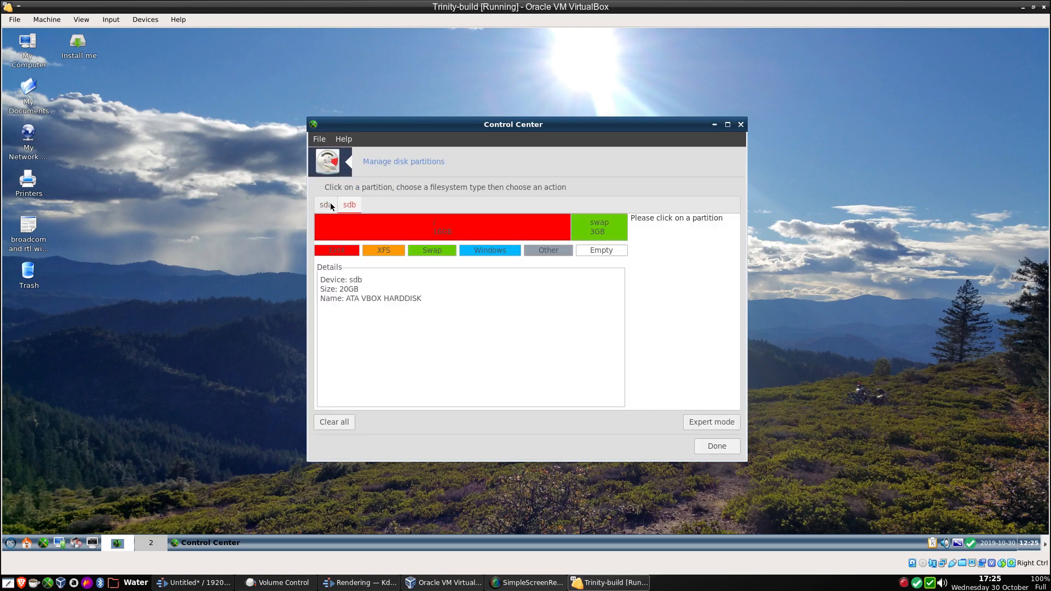
pyautogui.click(330, 203)
pyautogui.click(348, 205)
pyautogui.click(332, 206)
pyautogui.click(353, 208)
pyautogui.click(328, 209)
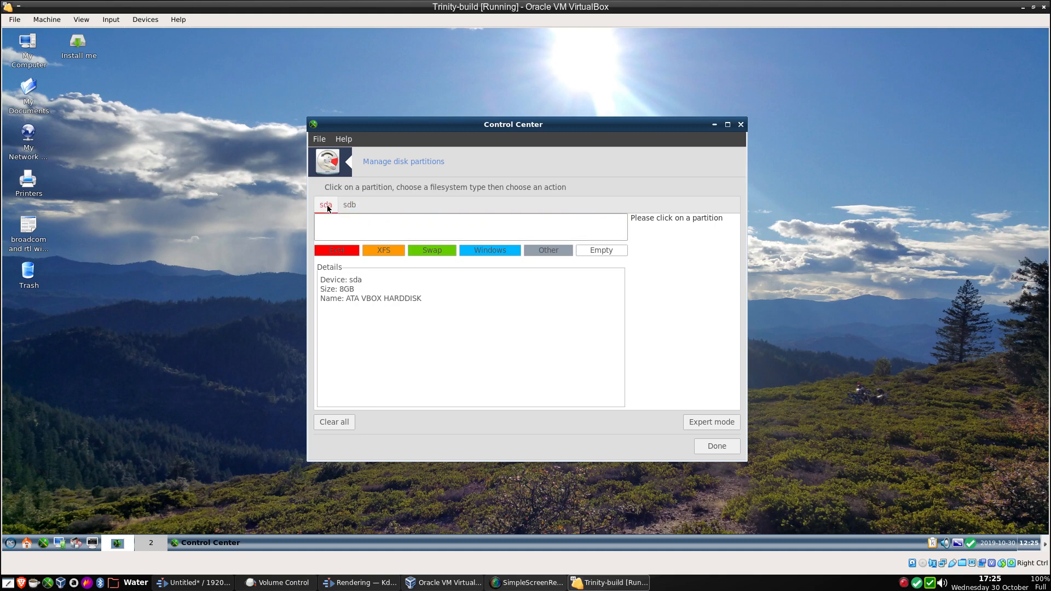
pyautogui.click(349, 206)
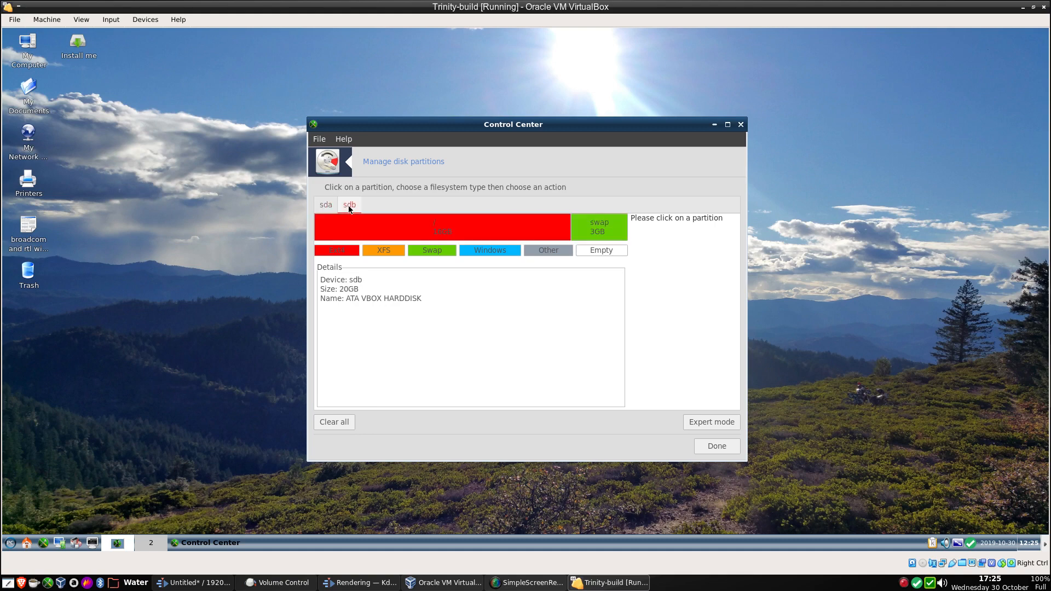
pyautogui.click(332, 210)
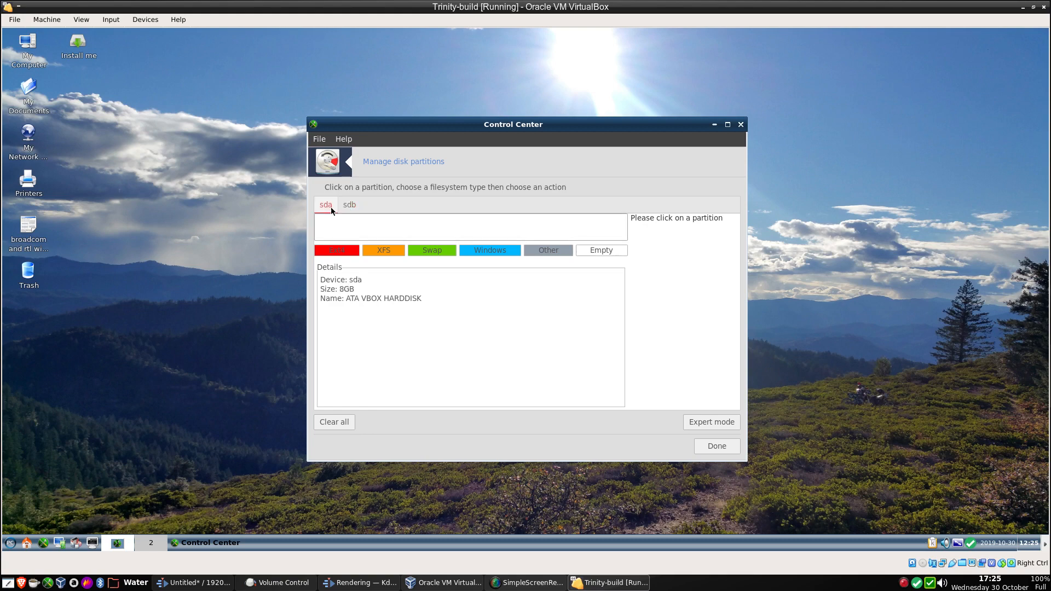
pyautogui.click(352, 206)
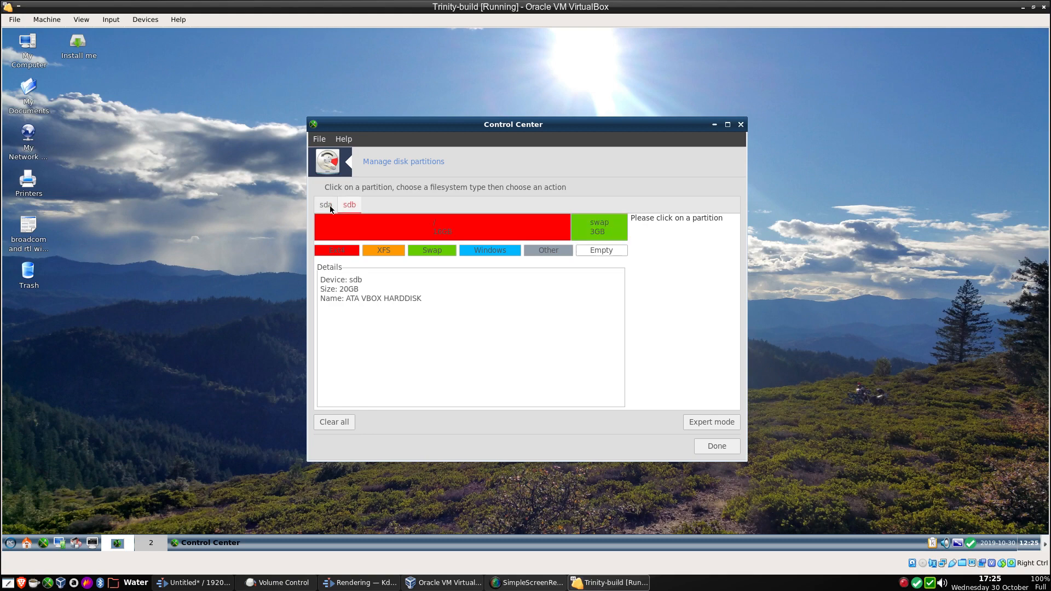
pyautogui.click(330, 207)
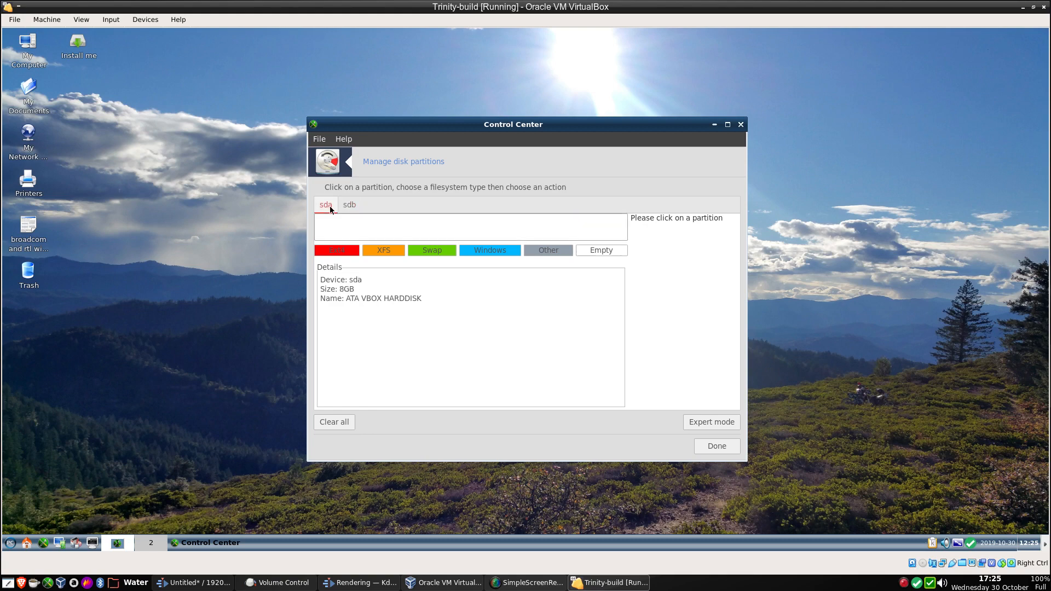
# Create an 8189 MB ext4 partition in the empty space on sda with mount point /home/guest/hdd2, opening the home folder alongside
pyautogui.click(454, 226)
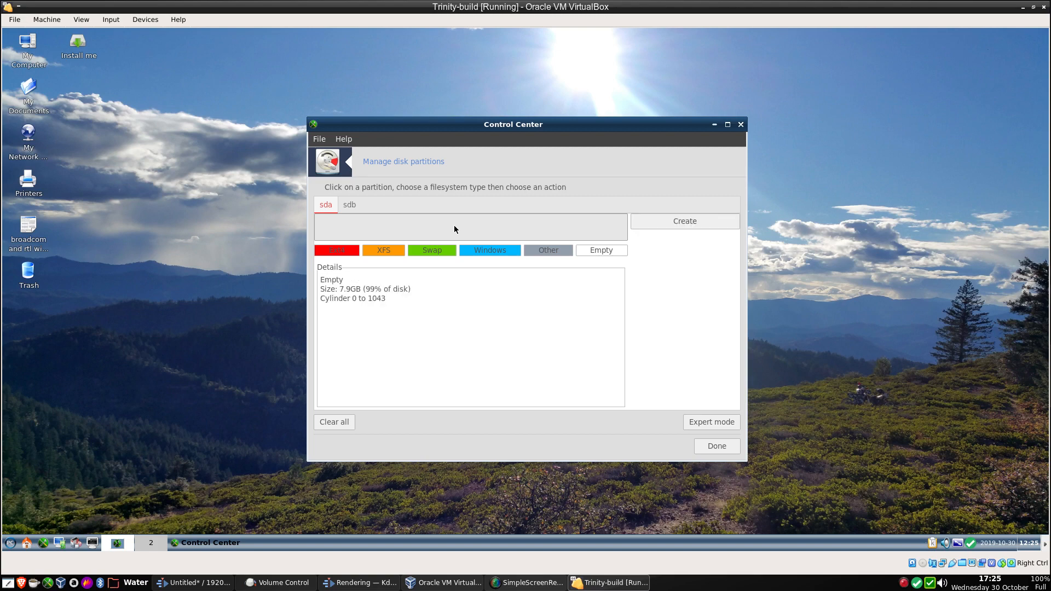
pyautogui.click(685, 221)
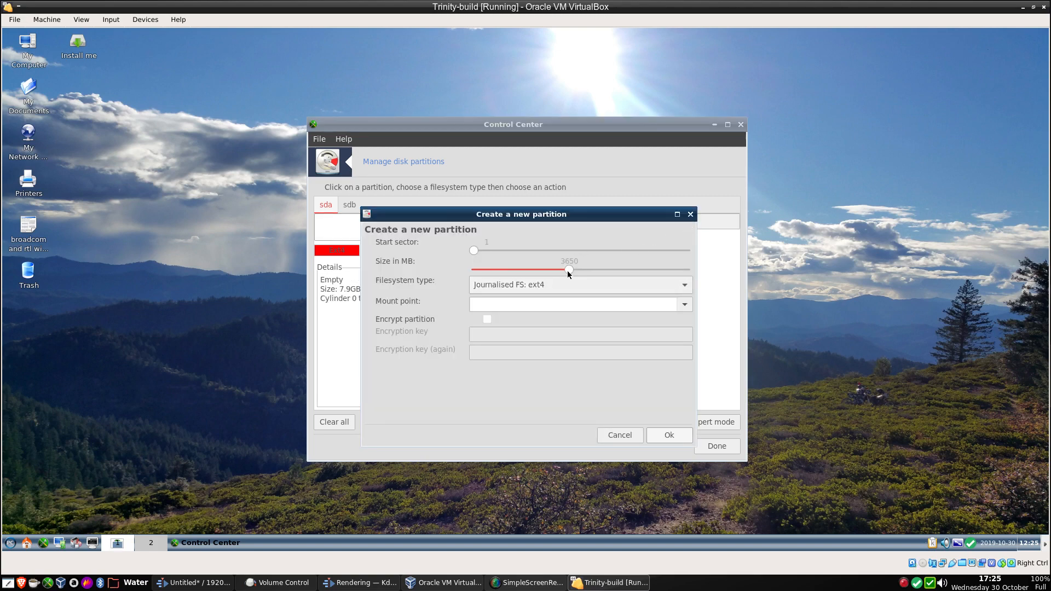
pyautogui.moveTo(567, 270); pyautogui.dragTo(703, 273)
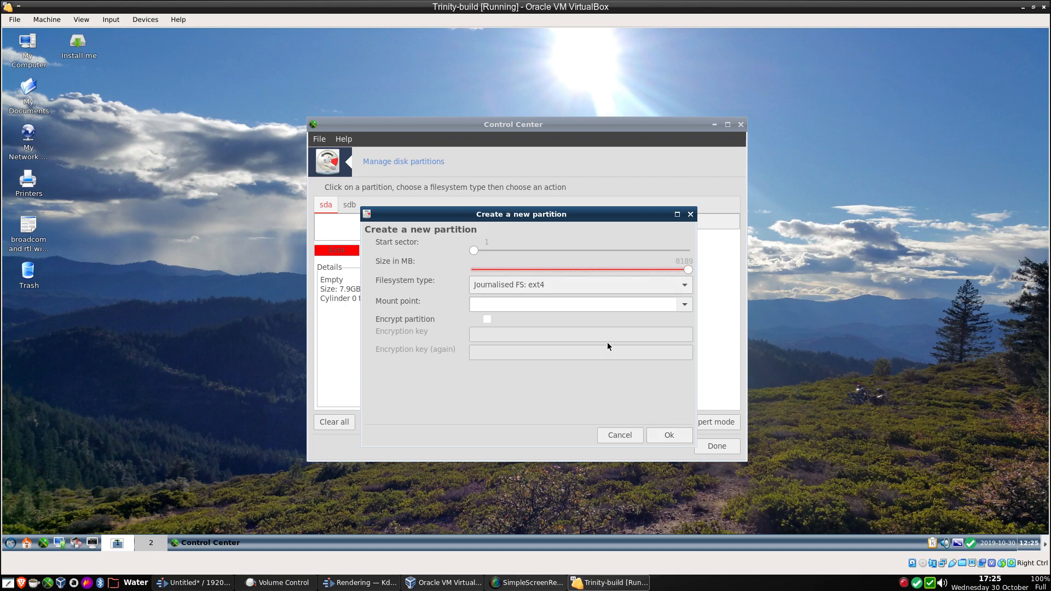
pyautogui.click(627, 305)
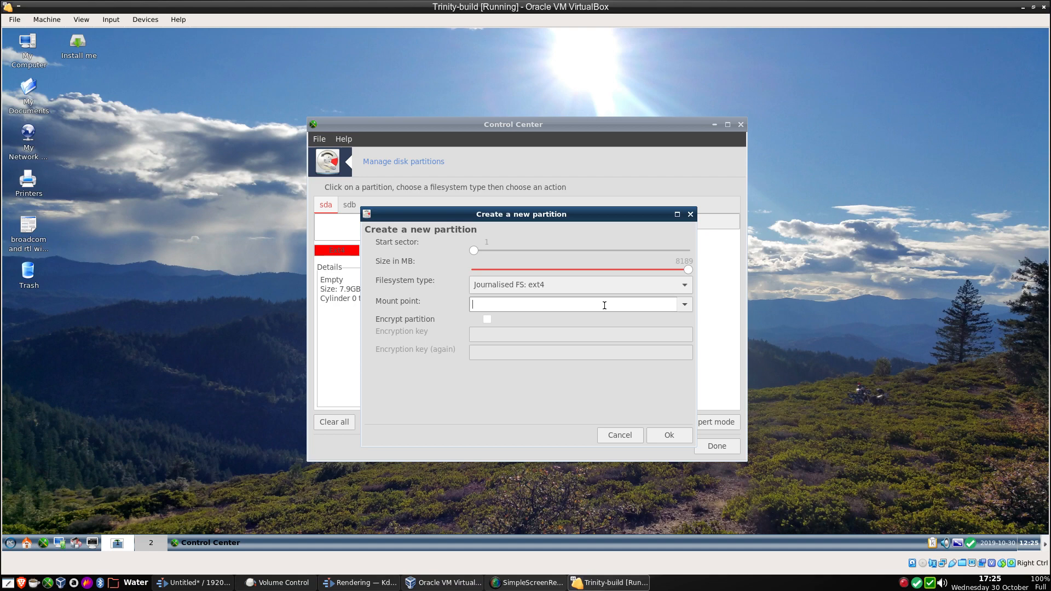
pyautogui.write('/home/guest/ha')
pyautogui.press('BackSpace')
pyautogui.write('dd1')
pyautogui.click(27, 544)
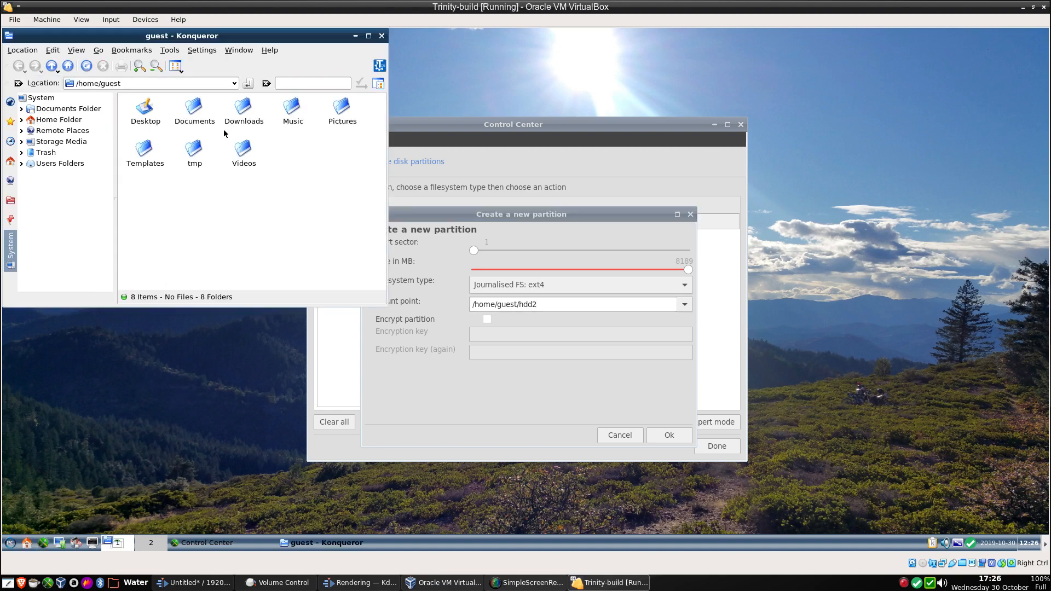
pyautogui.click(676, 437)
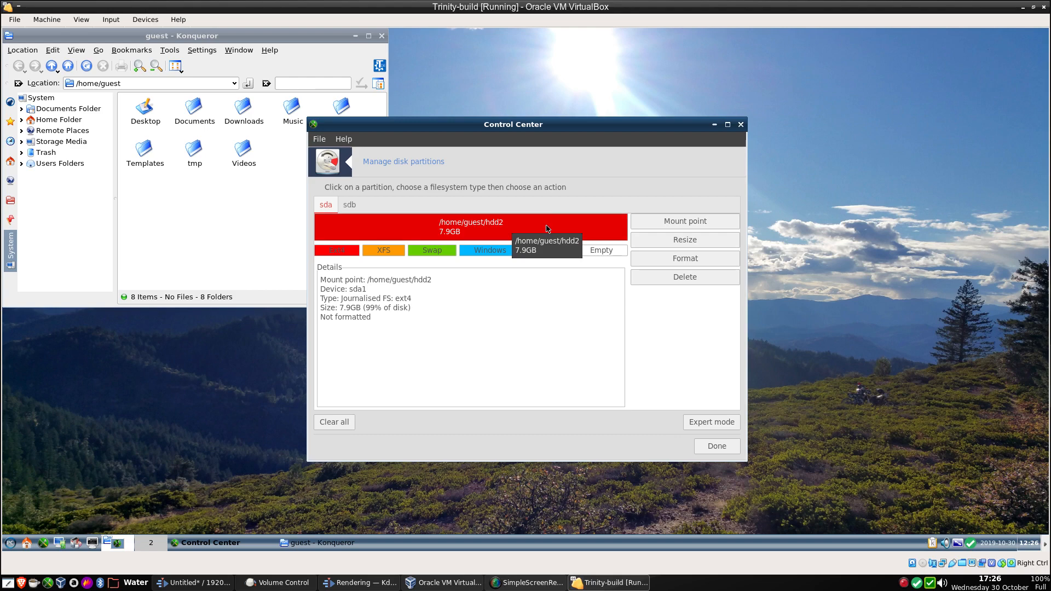
# Format the sda1 partition, agreeing to write the sda partition table to disk, and dismiss the new medium dialog
pyautogui.moveTo(626, 135); pyautogui.dragTo(719, 142)
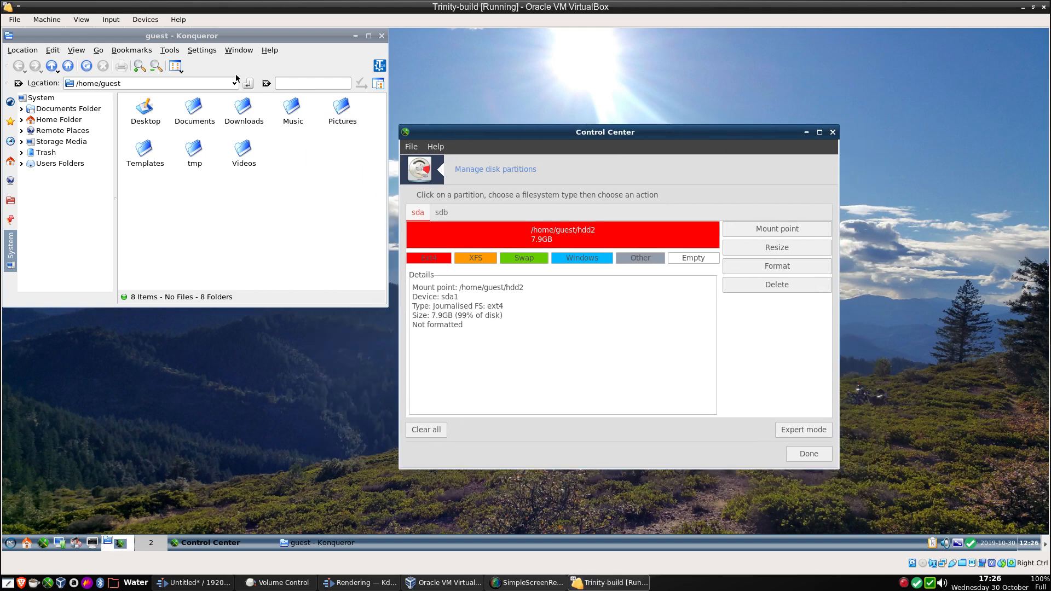
pyautogui.click(85, 67)
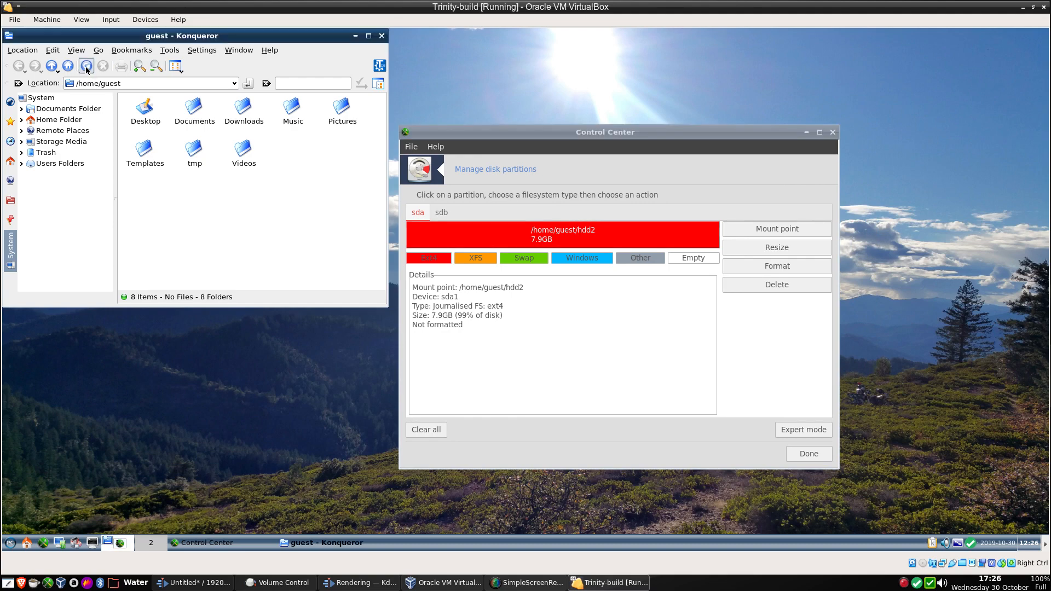
pyautogui.click(86, 67)
pyautogui.click(777, 267)
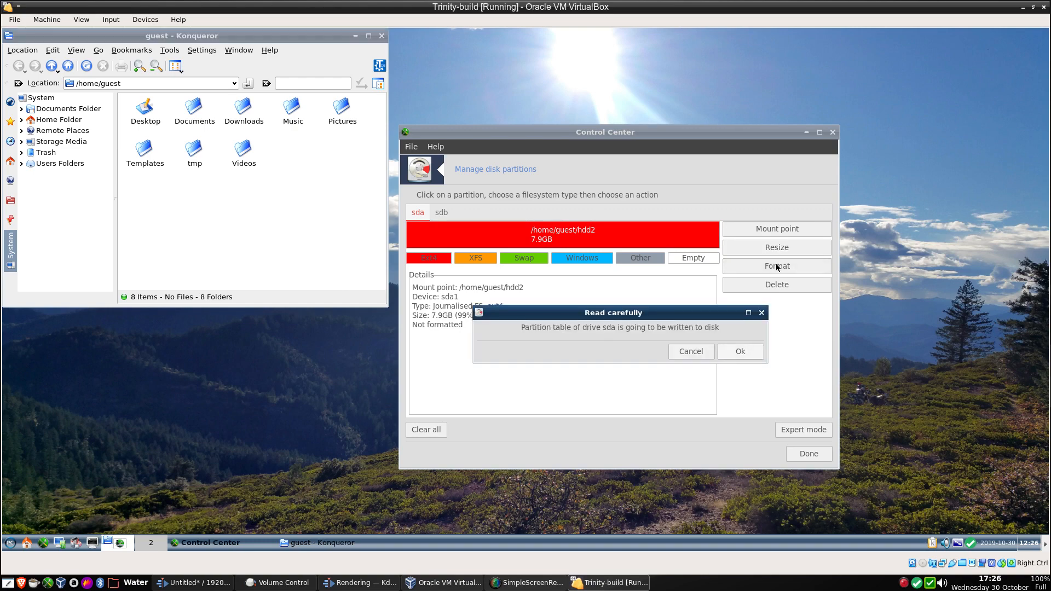
pyautogui.click(733, 353)
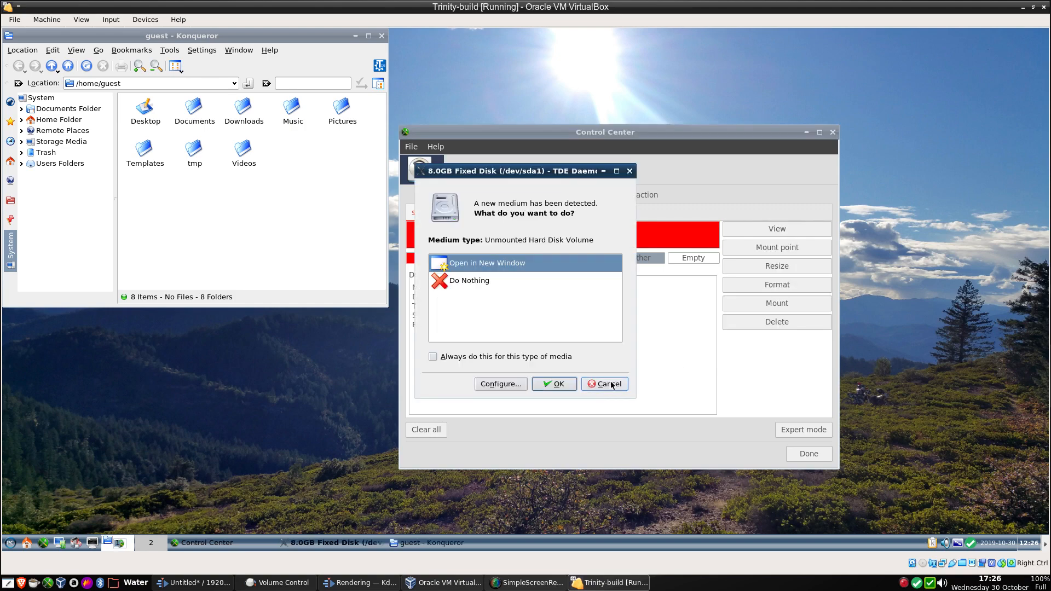
pyautogui.click(599, 383)
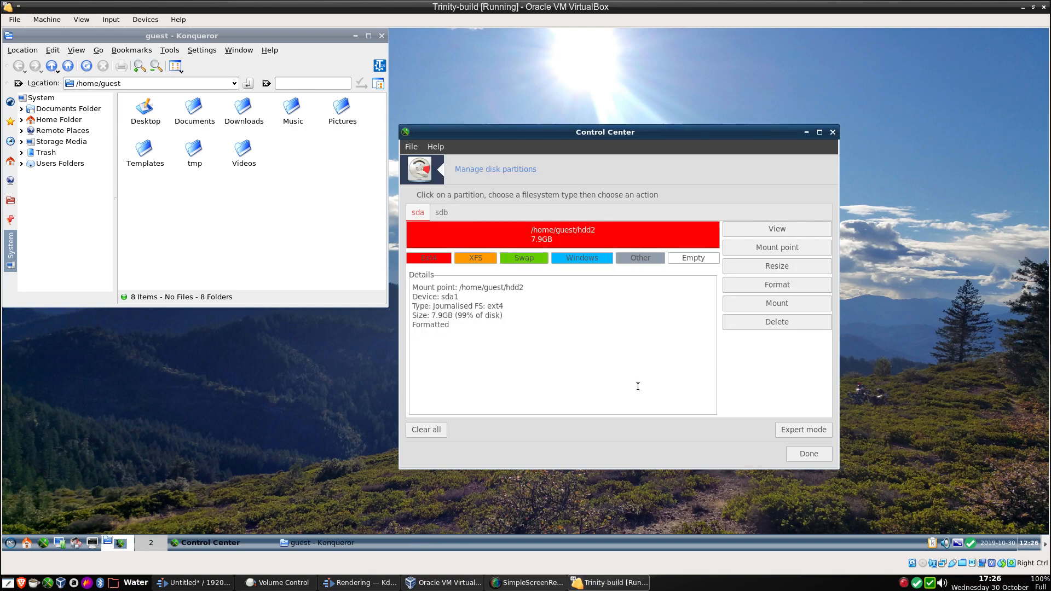
# Finish partitioning by saving the /etc/fstab modifications, and close the Control Center
pyautogui.click(810, 455)
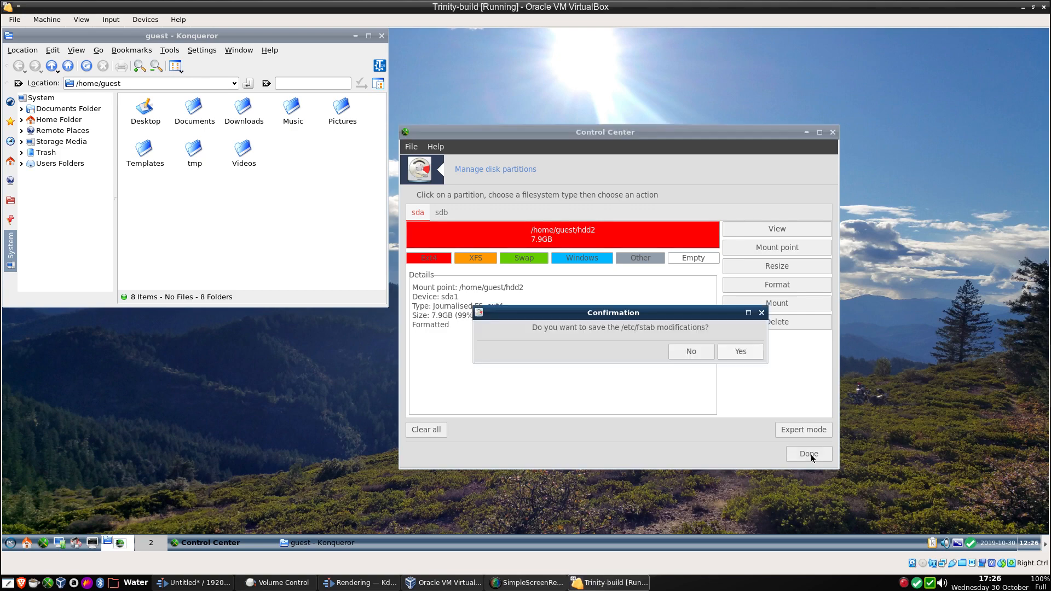
pyautogui.click(730, 350)
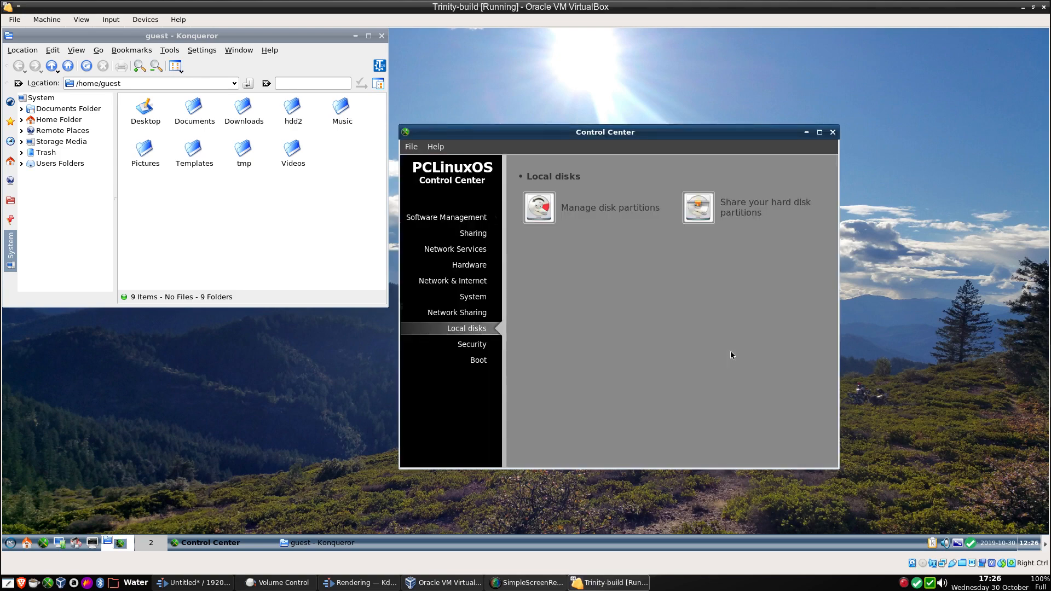
pyautogui.click(833, 133)
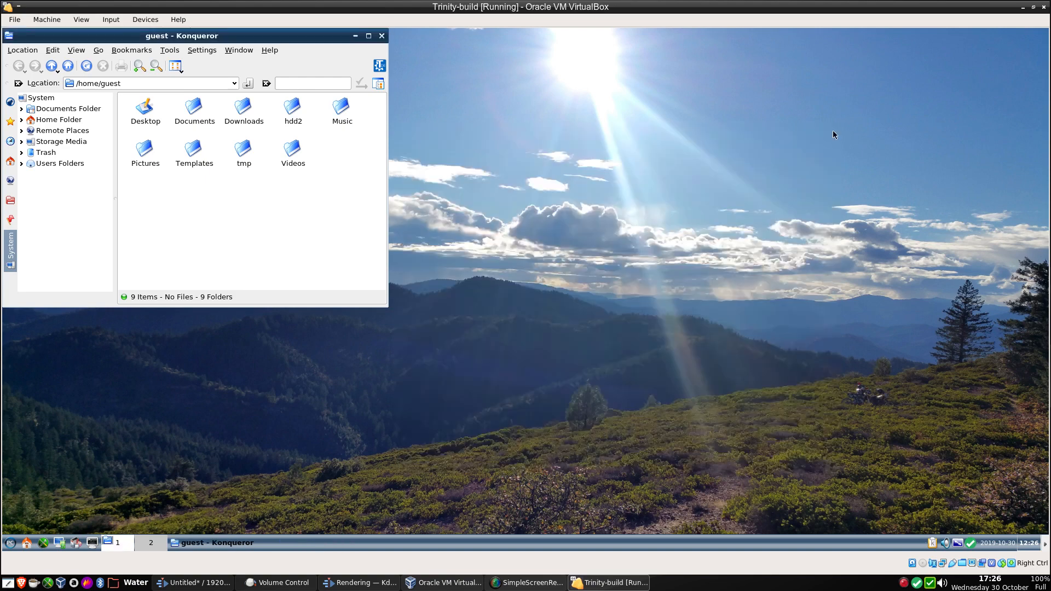
# Open the hdd2 folder in the file manager and split the view into two side-by-side panes
pyautogui.click(297, 109)
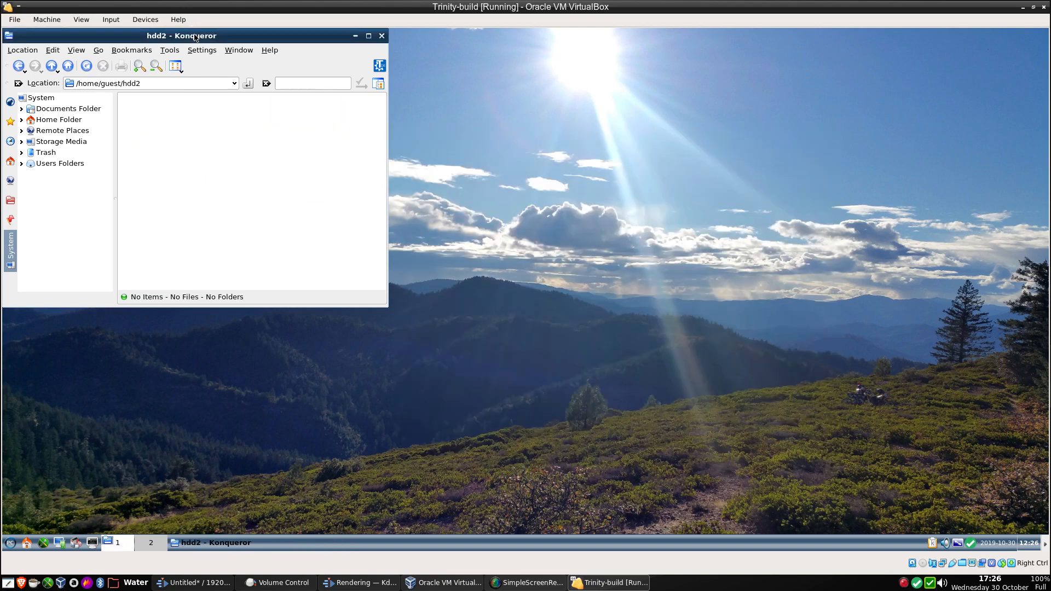
pyautogui.moveTo(196, 37); pyautogui.dragTo(447, 86)
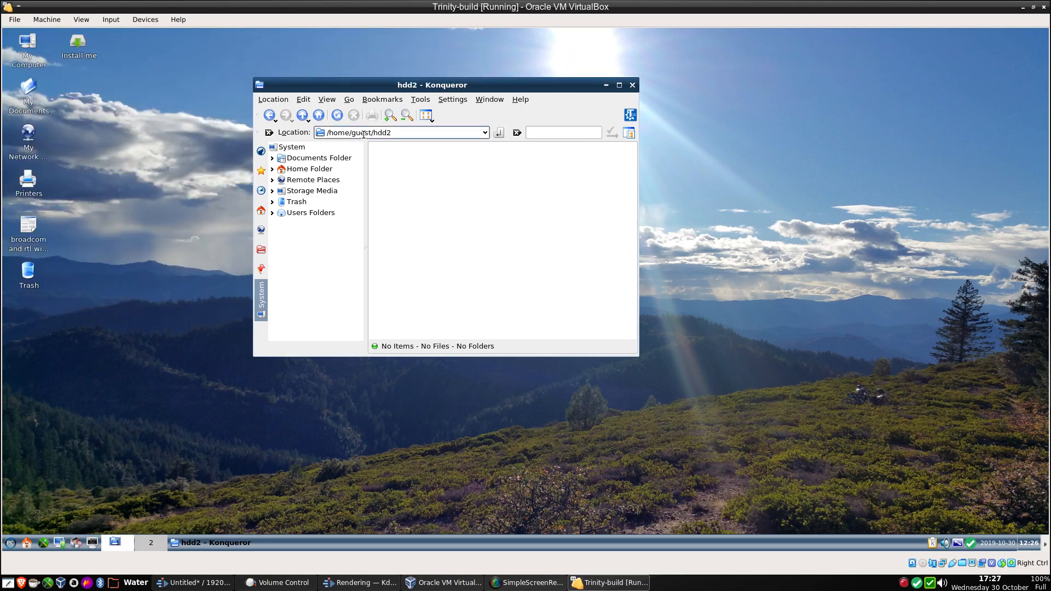
pyautogui.click(498, 104)
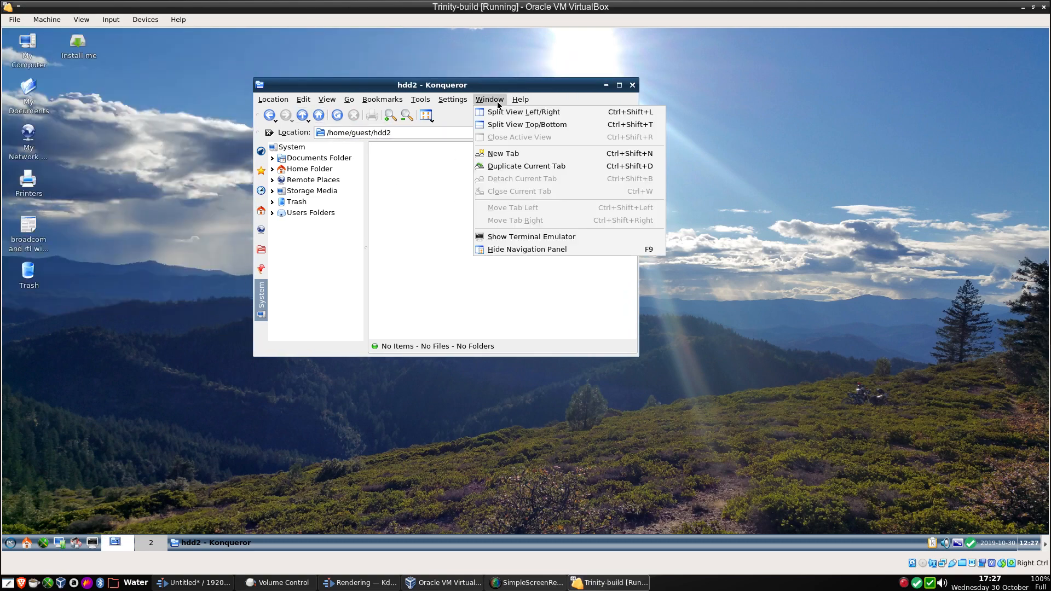
pyautogui.click(502, 115)
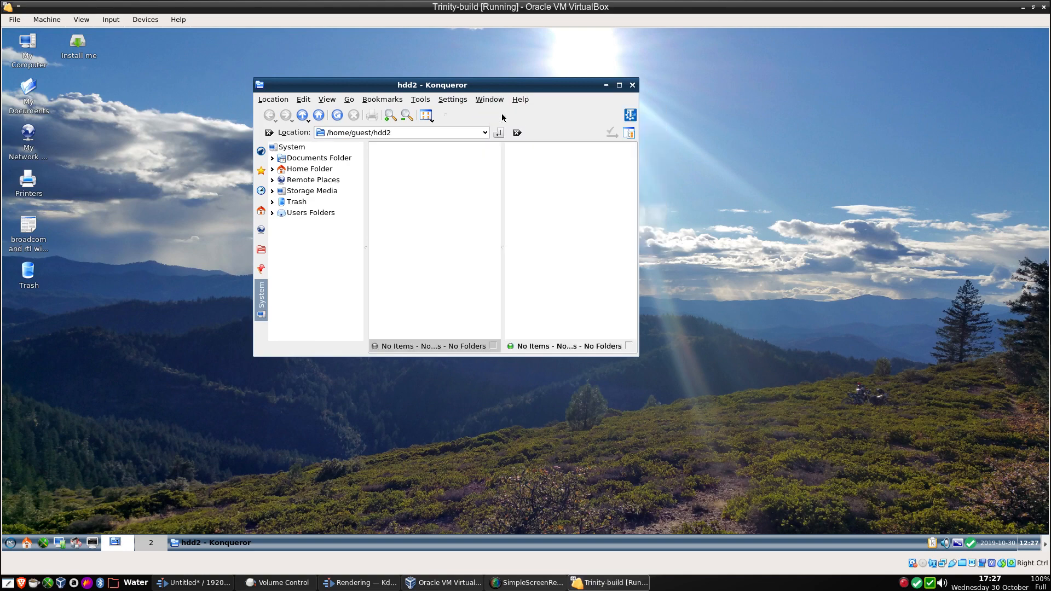
# Bring up the guest home's Desktop folder in one pane while keeping hdd2 in the other
pyautogui.click(465, 222)
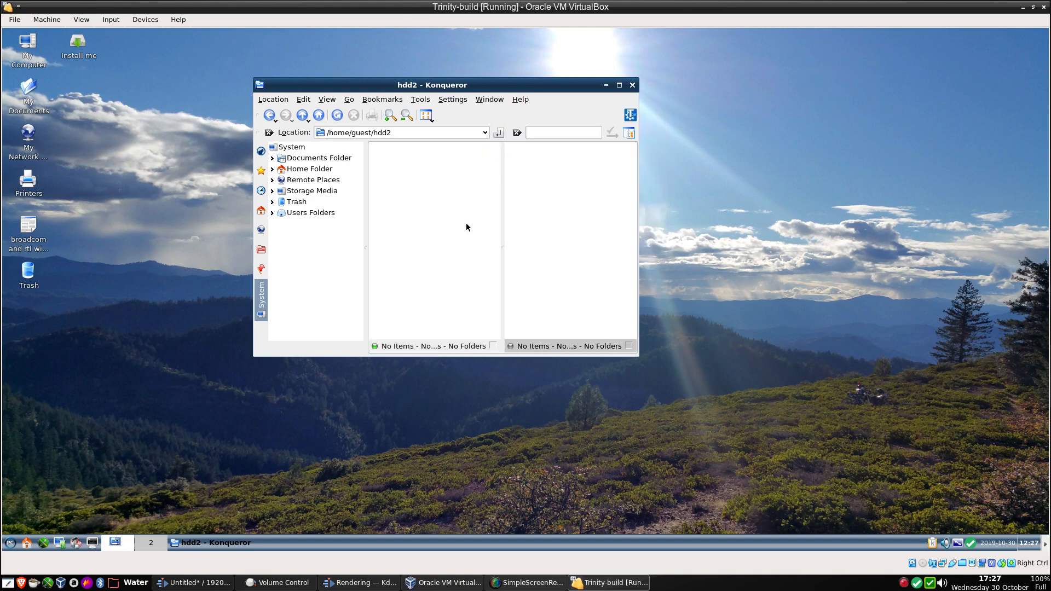
pyautogui.click(303, 115)
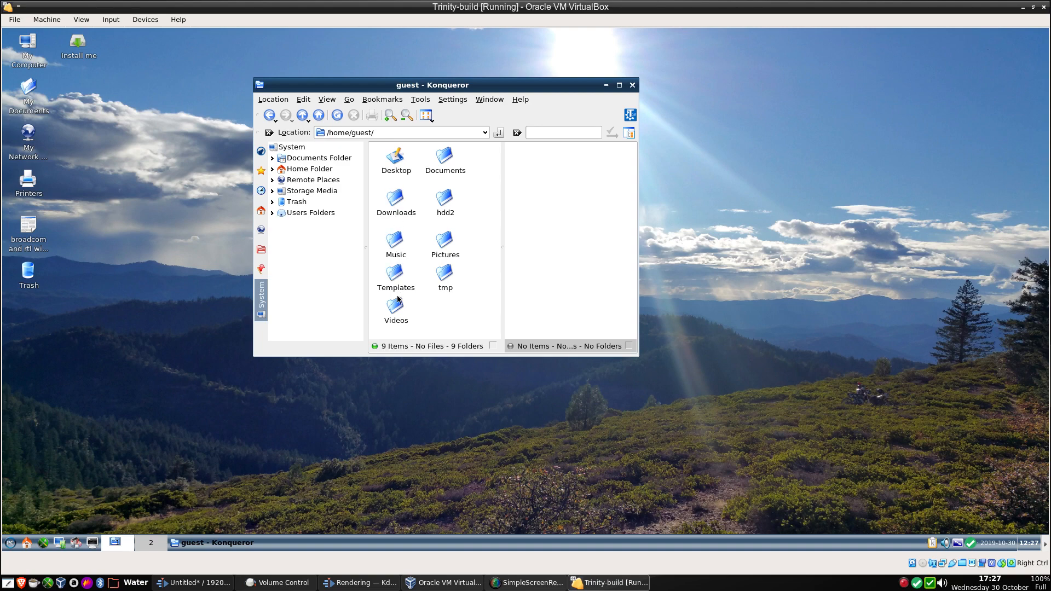
pyautogui.click(393, 165)
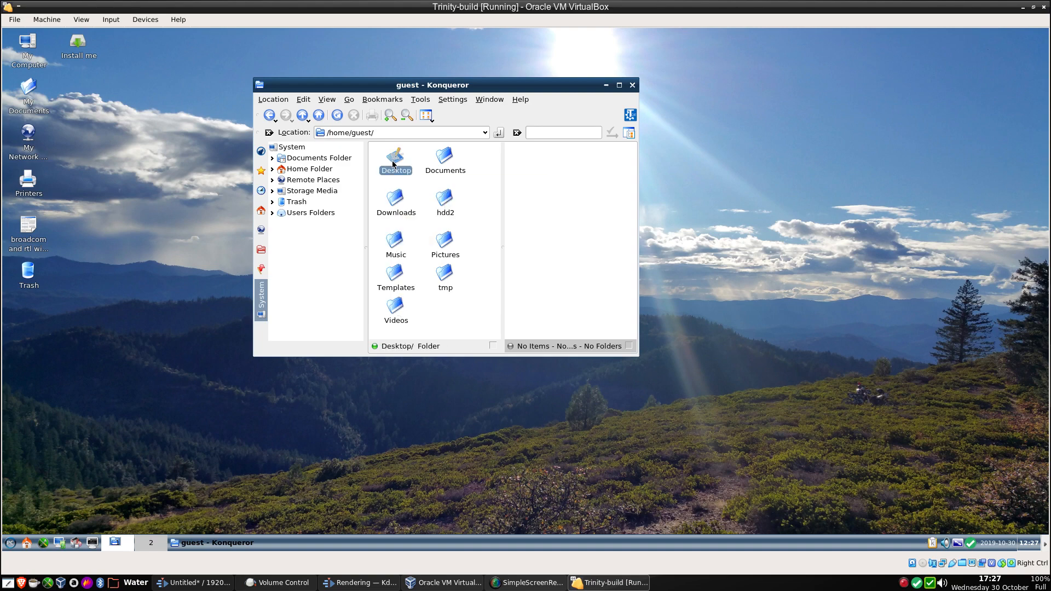
pyautogui.doubleClick(393, 164)
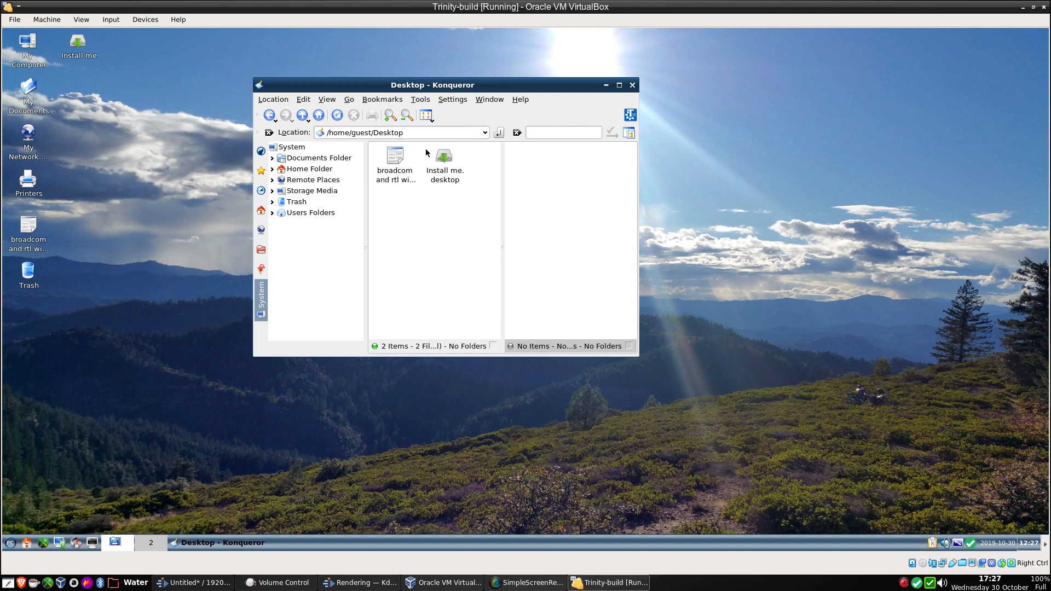
# Try to transfer the broadcom and rtl text file from the Desktop folder into hdd2
pyautogui.click(594, 175)
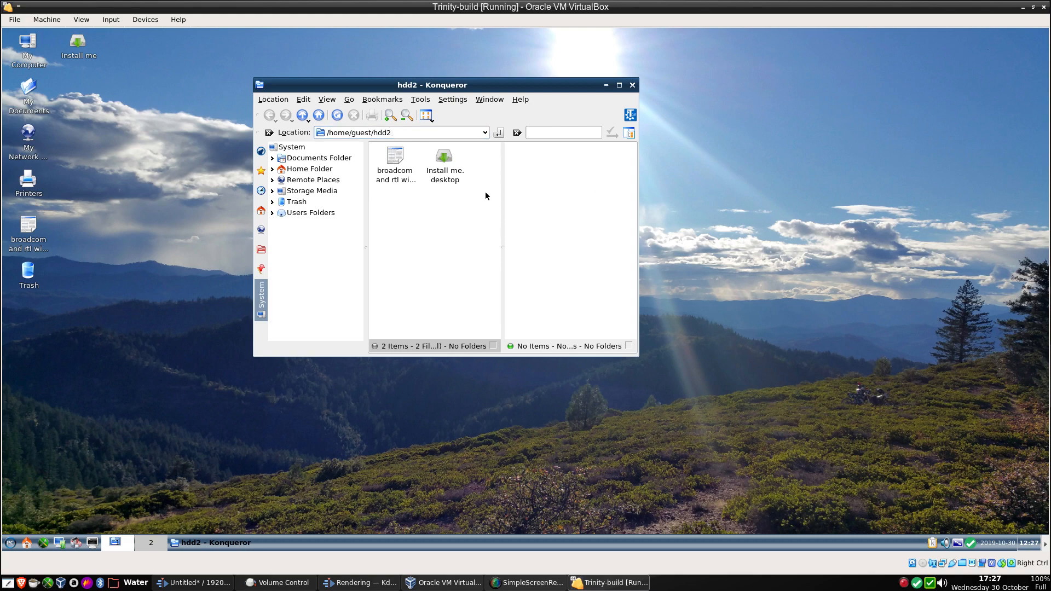
pyautogui.click(387, 160)
pyautogui.moveTo(388, 160); pyautogui.dragTo(557, 208)
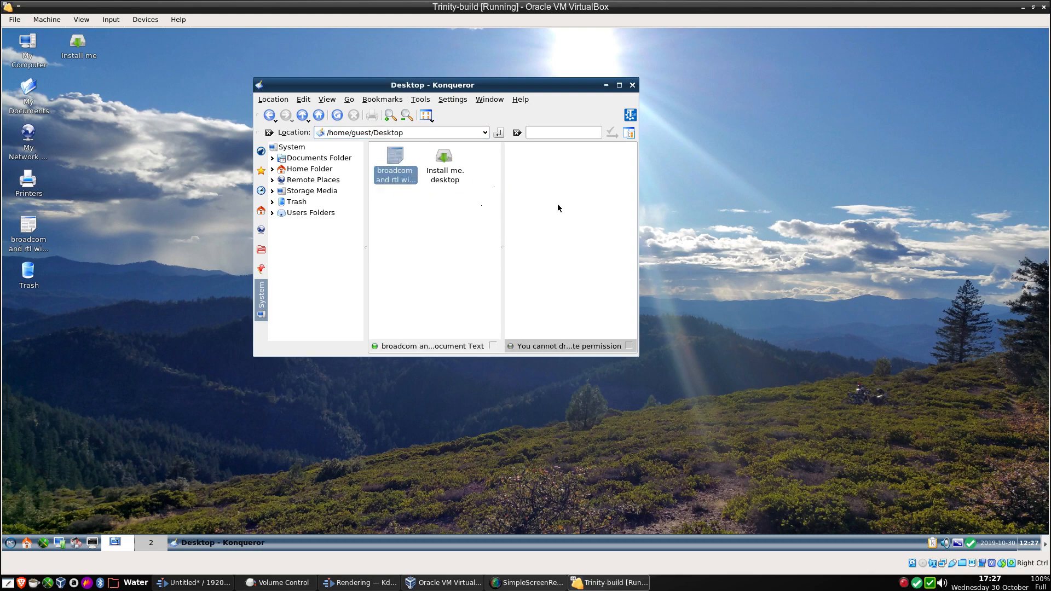
pyautogui.moveTo(394, 160); pyautogui.dragTo(550, 180)
# Check the access permissions and ownership of the hdd2 folder in its properties, and close the file manager
pyautogui.rightClick(542, 176)
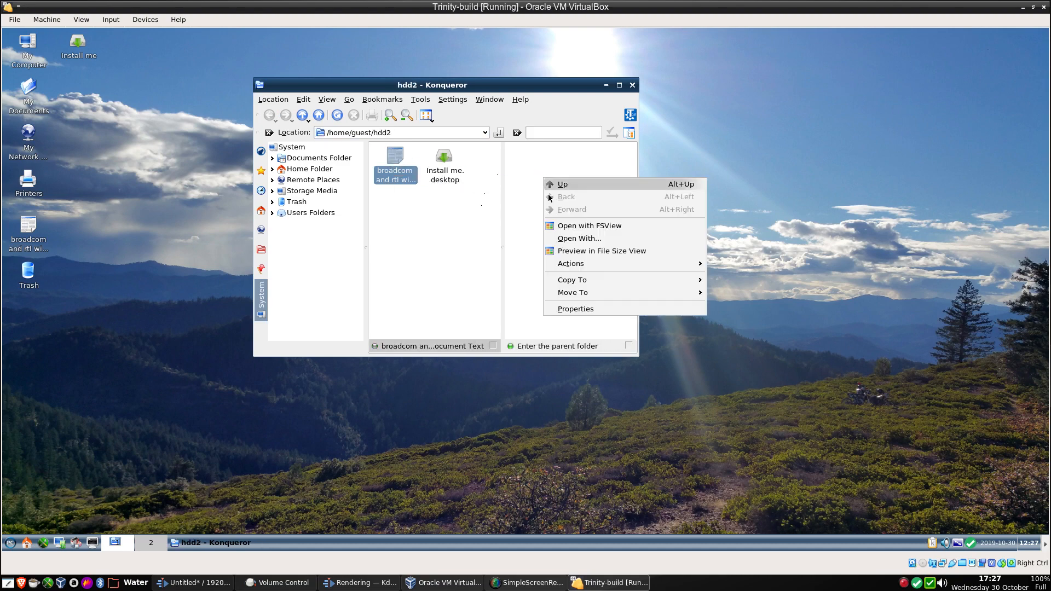
pyautogui.click(567, 310)
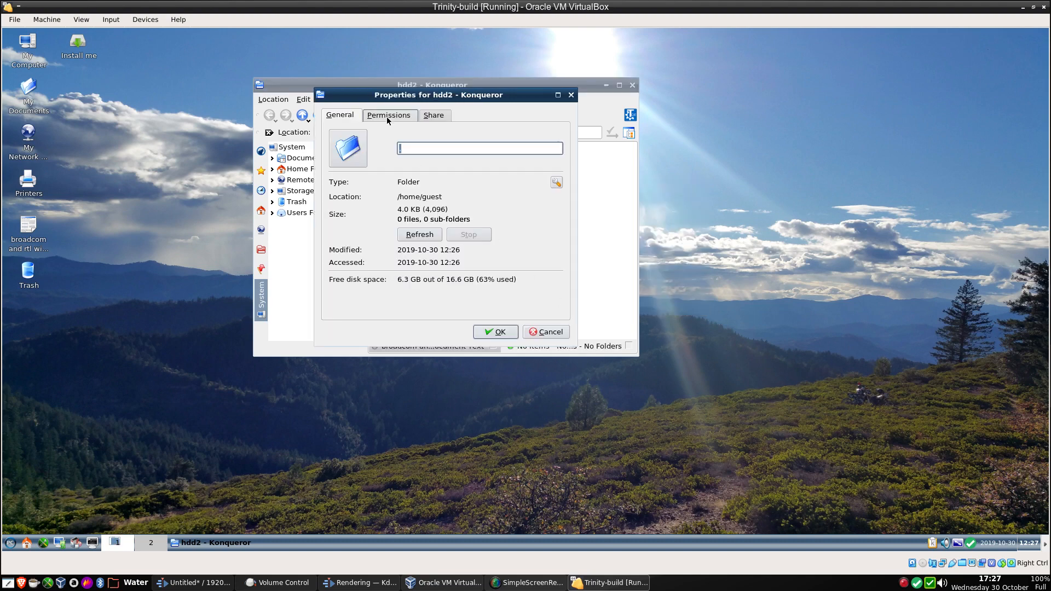
pyautogui.click(388, 115)
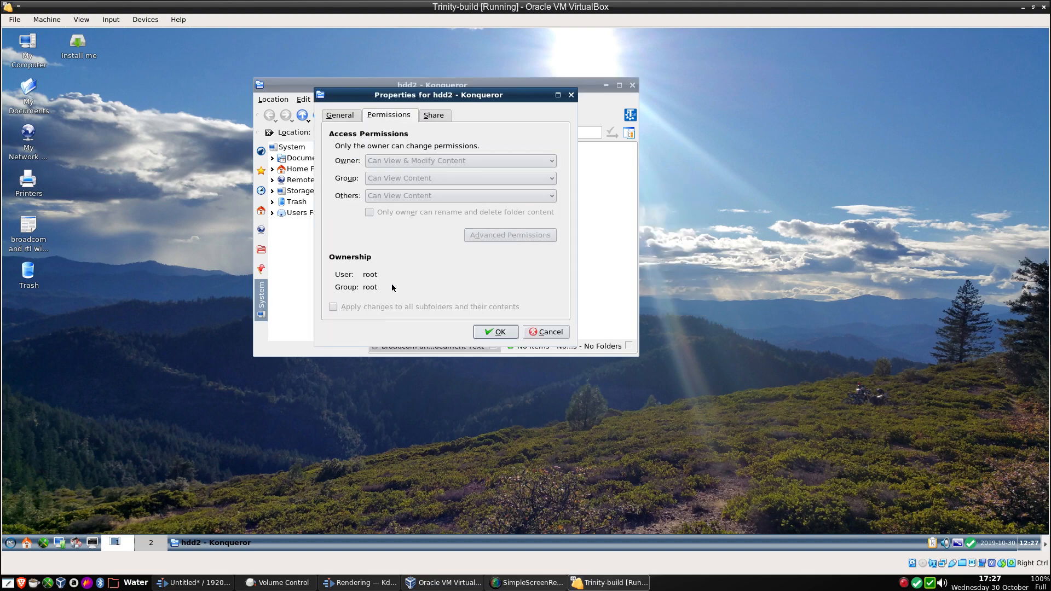
pyautogui.click(547, 332)
pyautogui.click(632, 85)
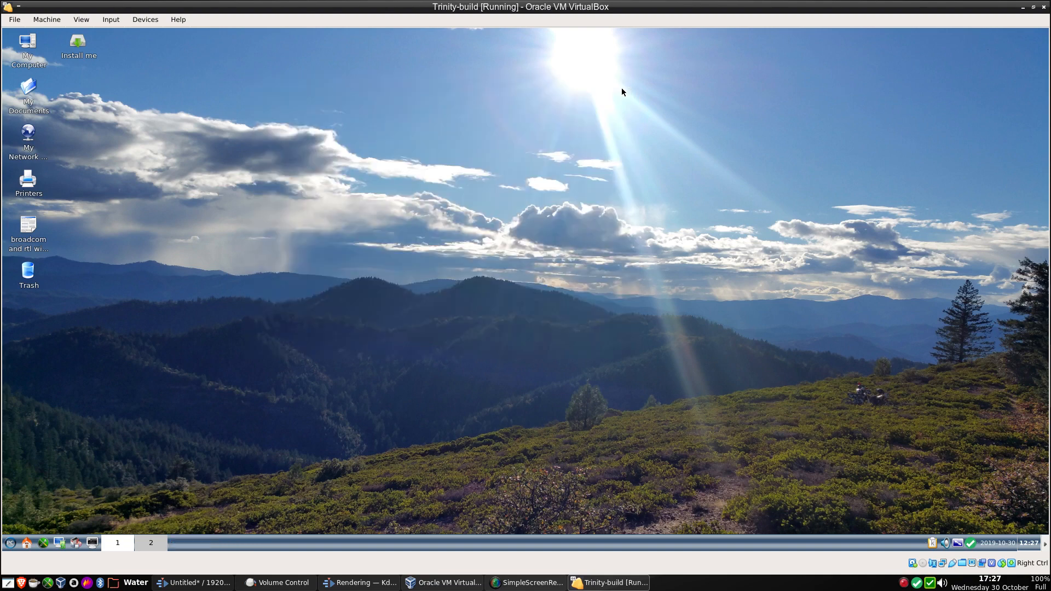
# Open a Shell terminal session and switch to the root account with su
pyautogui.click(92, 544)
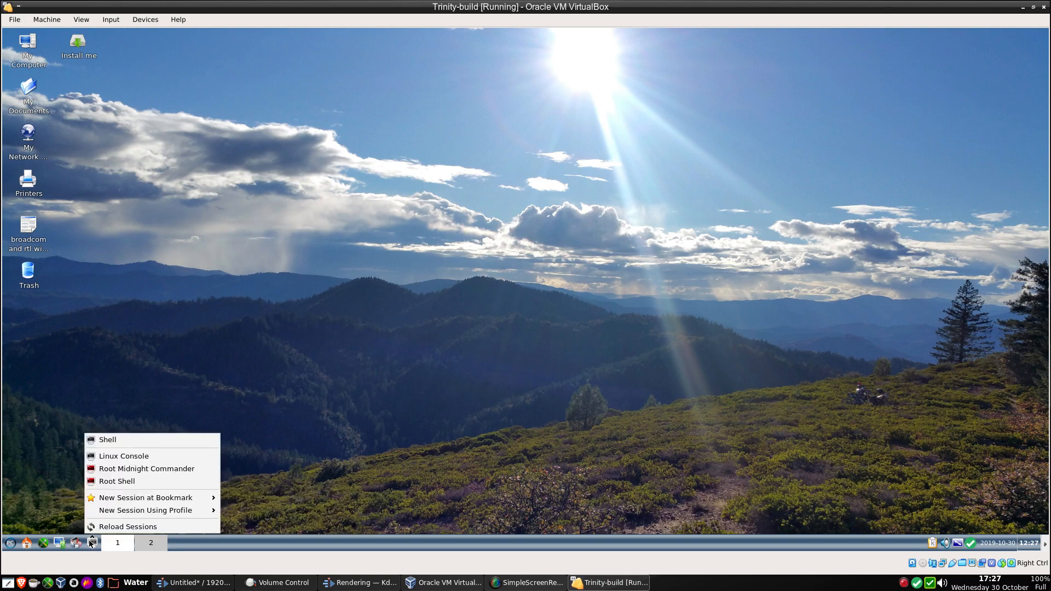
pyautogui.click(113, 443)
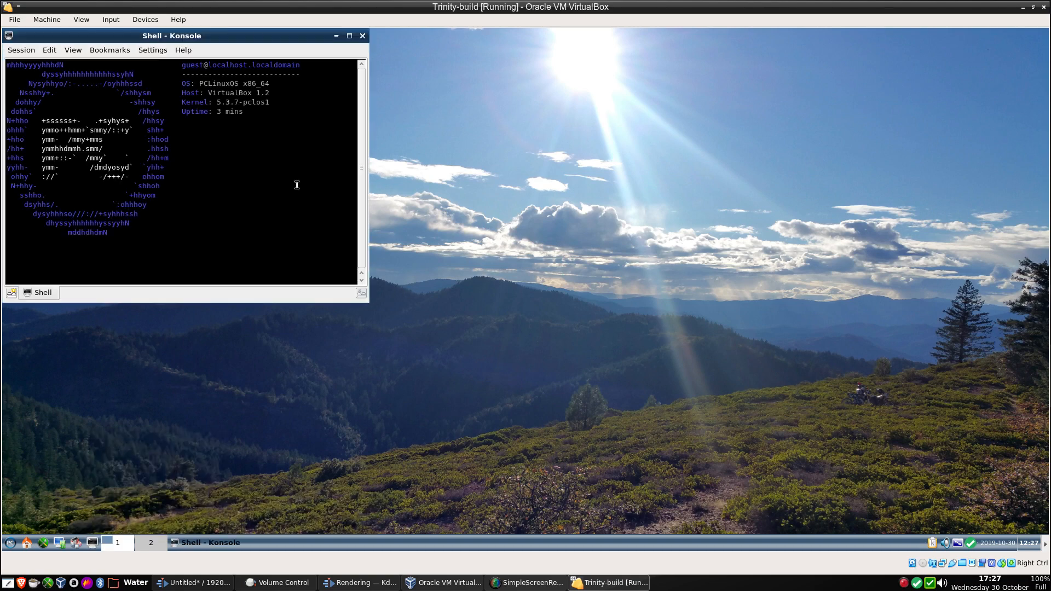
pyautogui.moveTo(292, 42); pyautogui.dragTo(693, 131)
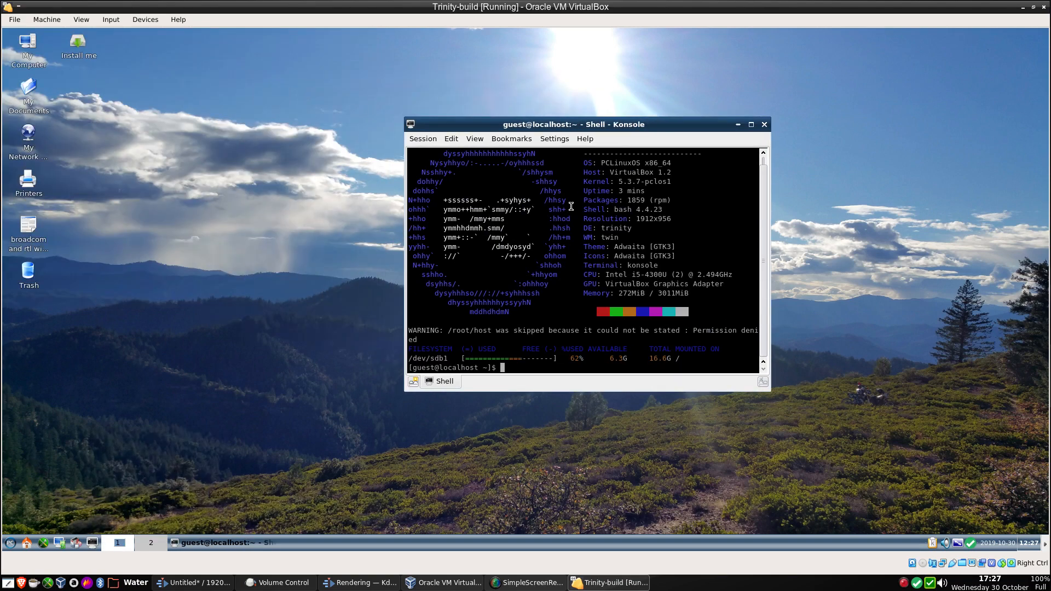
pyautogui.write('su')
pyautogui.press('Return')
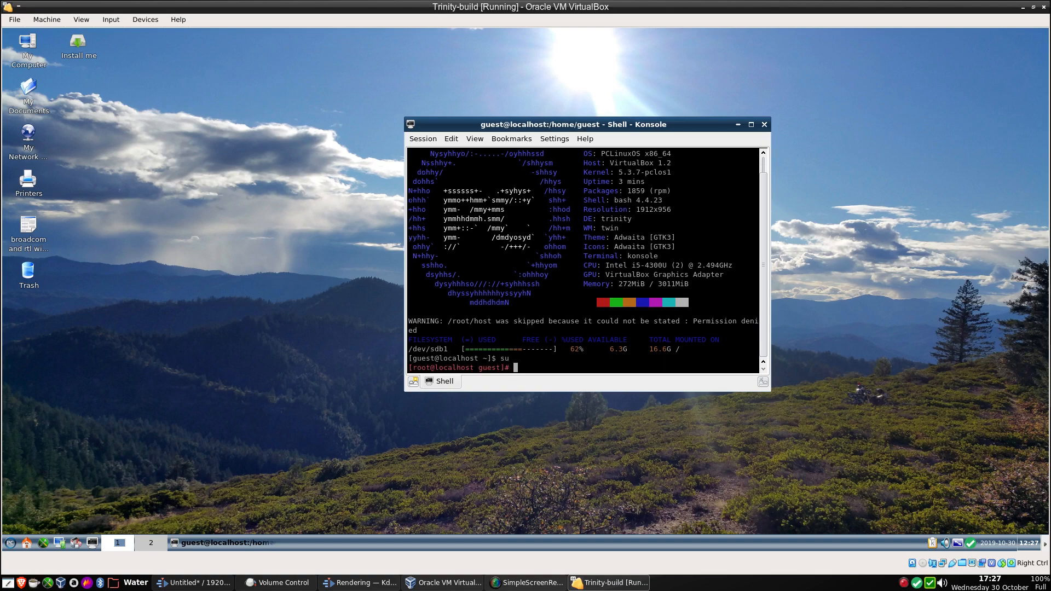
# List the contents of the guest home directory with ls and highlight the hdd2 entry
pyautogui.write('ls')
pyautogui.press('Return')
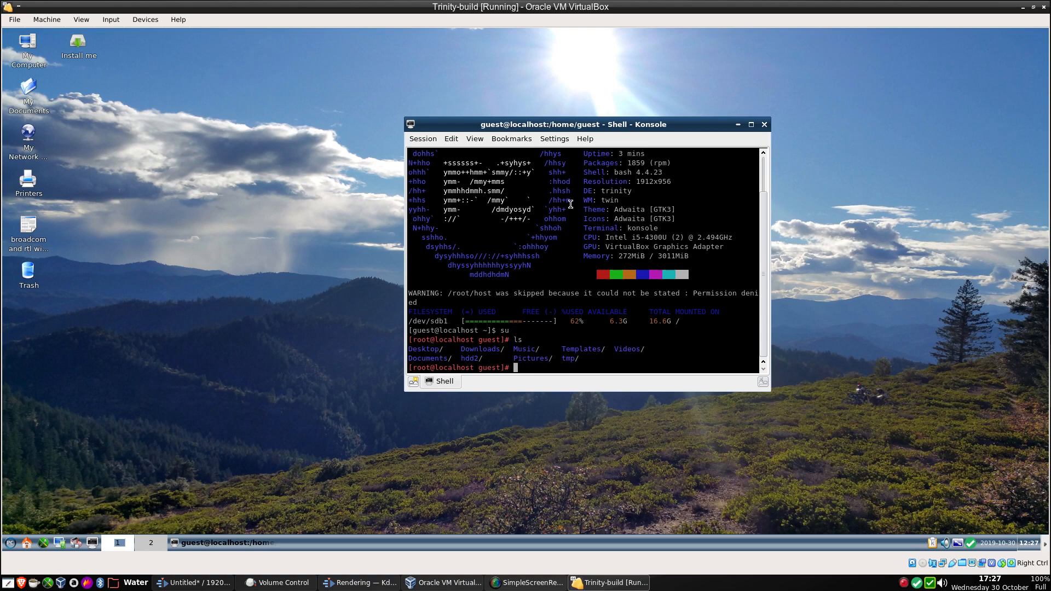
pyautogui.moveTo(460, 359); pyautogui.dragTo(485, 360)
pyautogui.click(537, 273)
pyautogui.write('==')
pyautogui.press('BackSpace')
pyautogui.write('====')
pyautogui.press('BackSpace')
pyautogui.press('BackSpace')
pyautogui.press('BackSpace')
pyautogui.press('BackSpace')
pyautogui.press('BackSpace')
pyautogui.write('cat')
pyautogui.press('BackSpace')
pyautogui.press('BackSpace')
pyautogui.press('BackSpace')
# Set the terminal font size to 14 and enlarge the terminal window
pyautogui.click(546, 139)
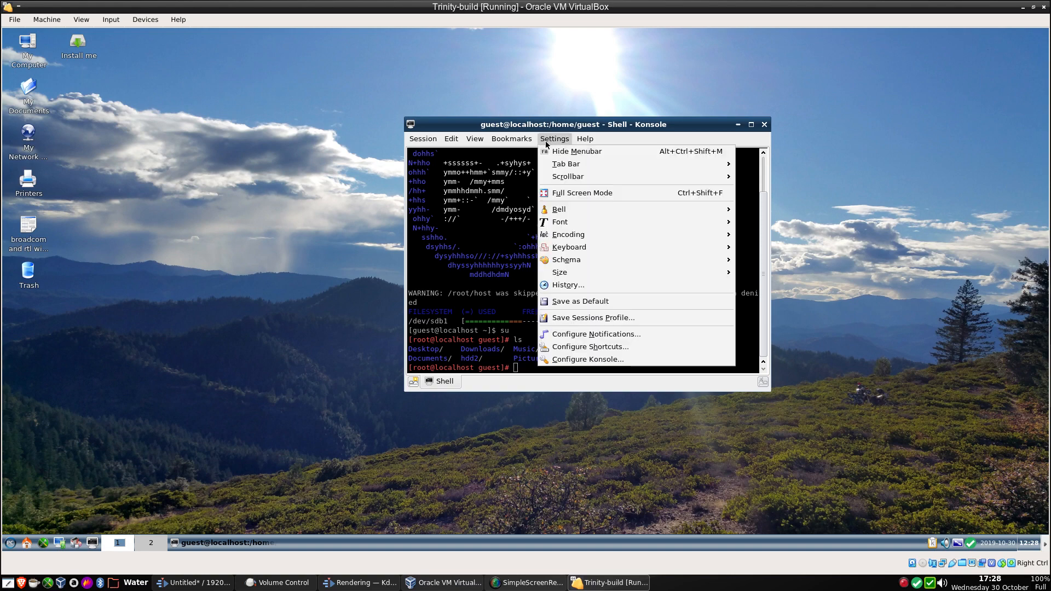
pyautogui.moveTo(579, 271)
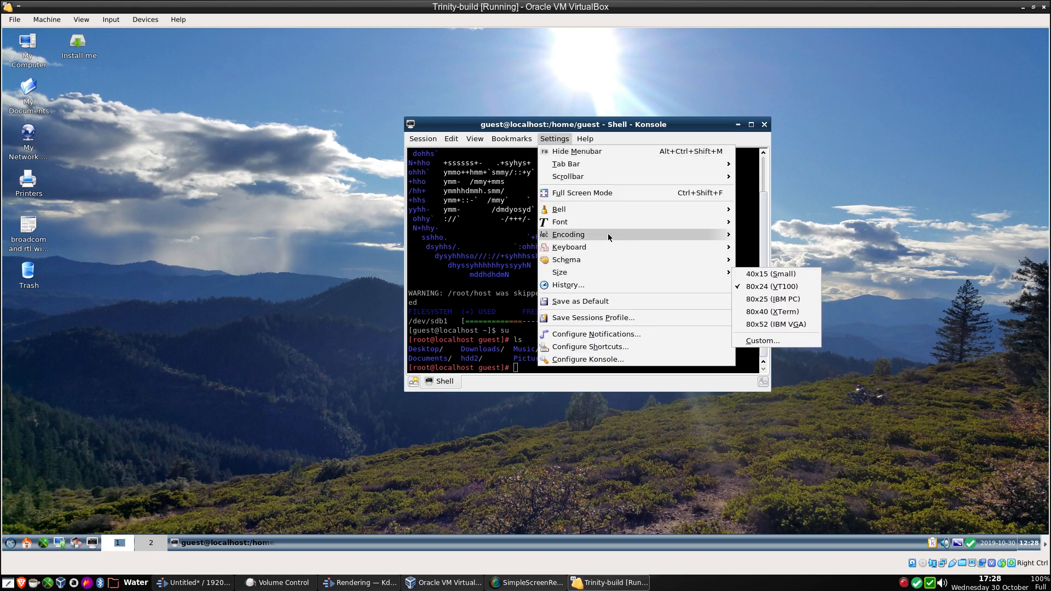
pyautogui.moveTo(603, 221)
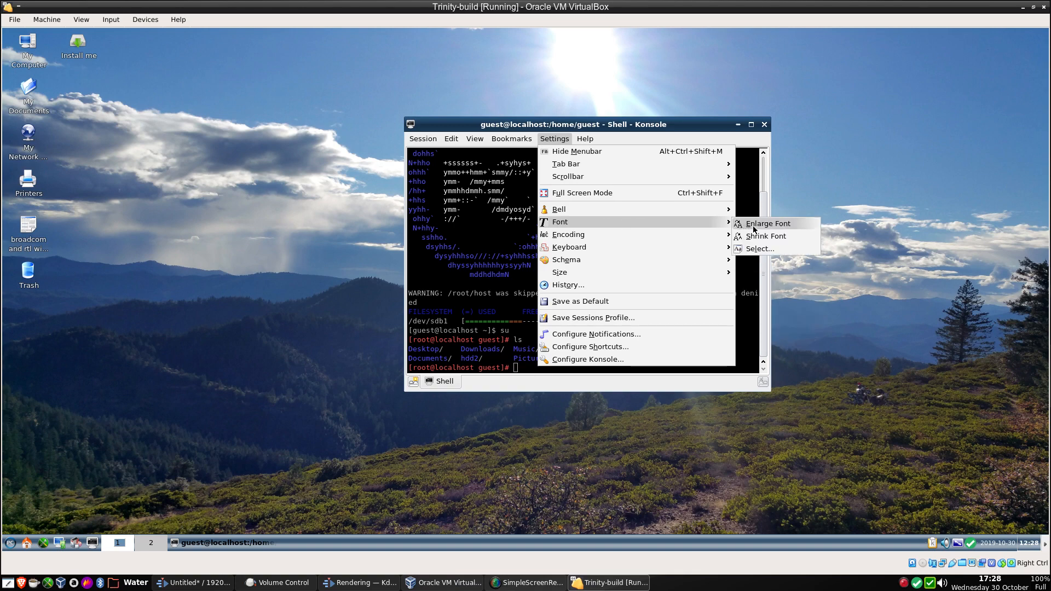
pyautogui.click(757, 249)
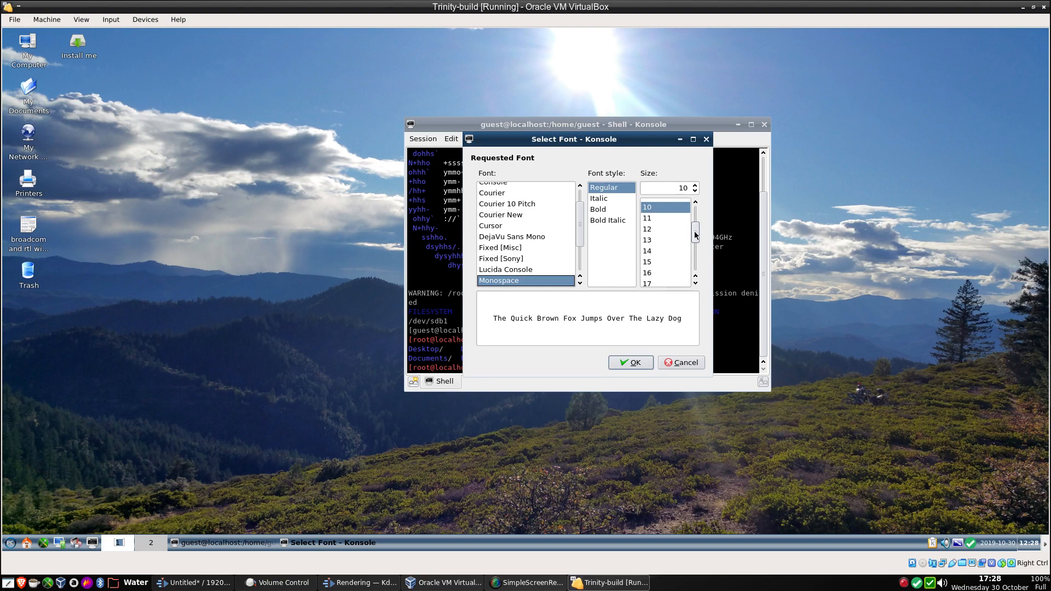
pyautogui.moveTo(695, 231); pyautogui.dragTo(696, 244)
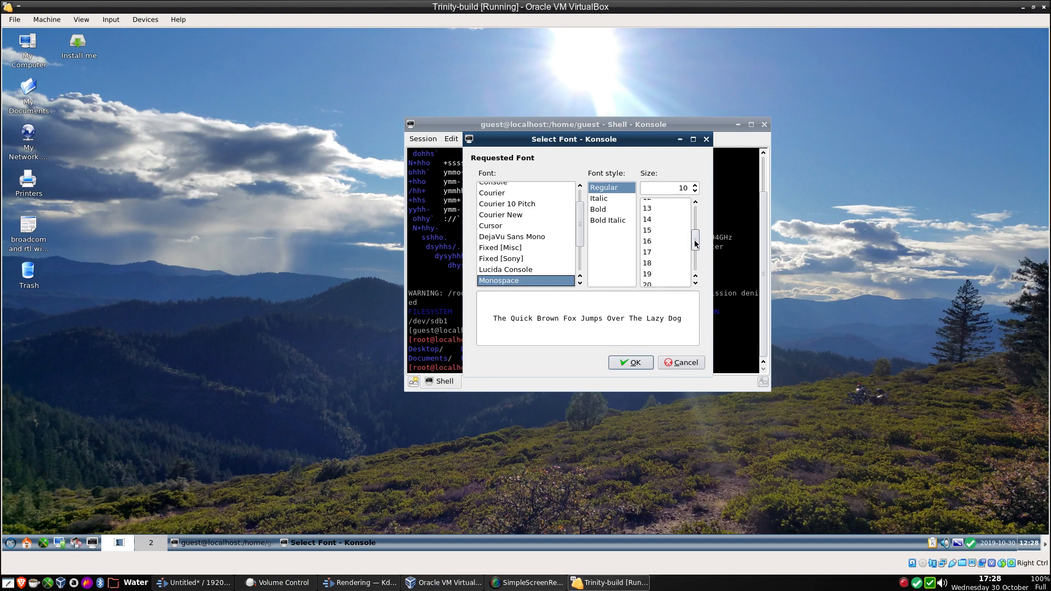
pyautogui.click(652, 220)
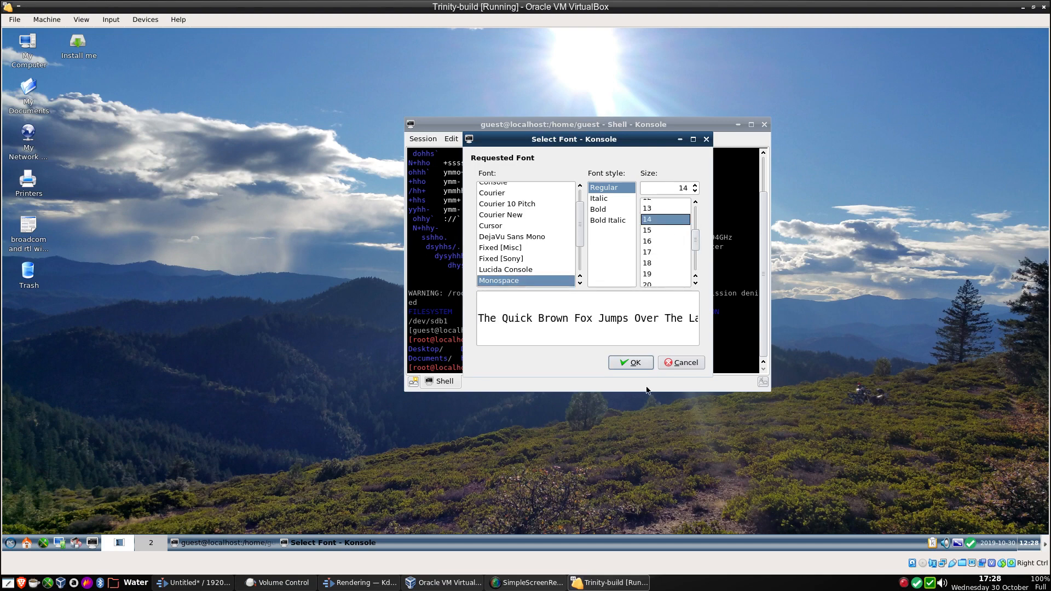
pyautogui.click(633, 363)
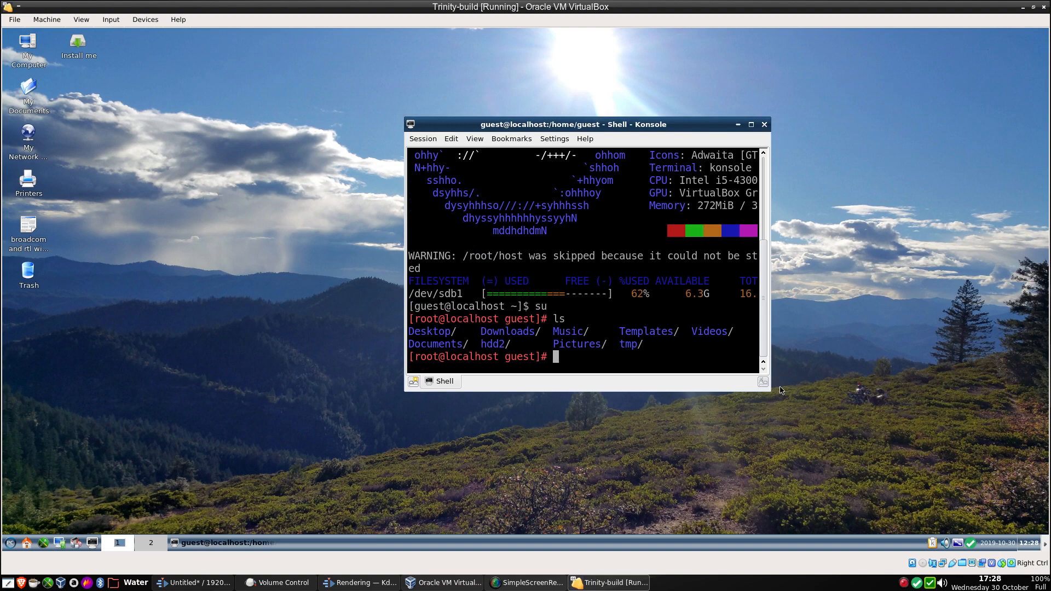
pyautogui.moveTo(769, 391); pyautogui.dragTo(974, 493)
pyautogui.moveTo(583, 359); pyautogui.dragTo(513, 406)
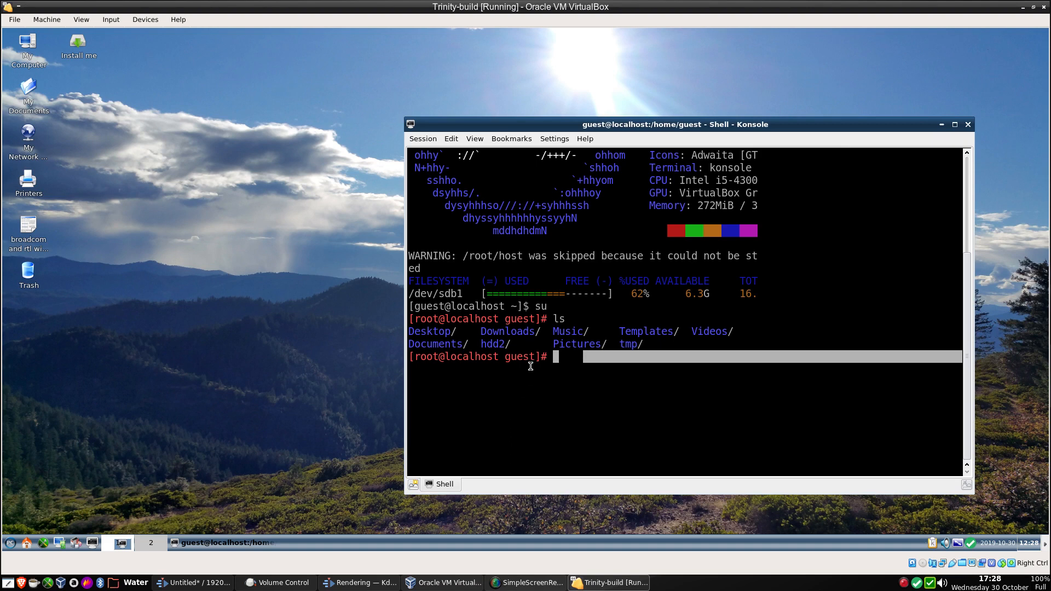
pyautogui.click(574, 352)
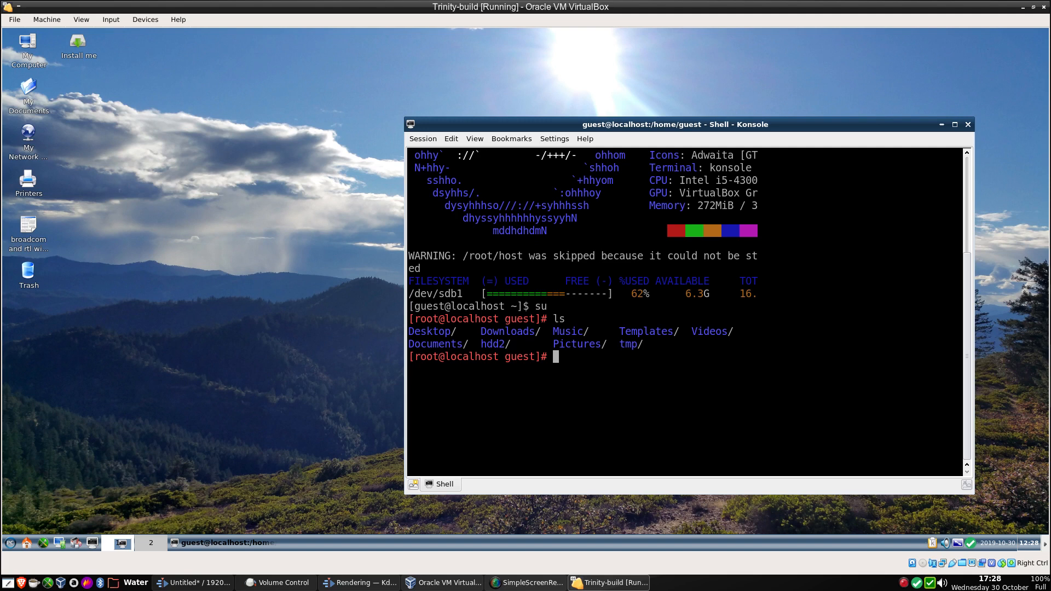
# Give the guest user and group ownership of the second disk's folder with chown -R guest:guest hdd2, and close the terminal
pyautogui.write('chown -R guest"')
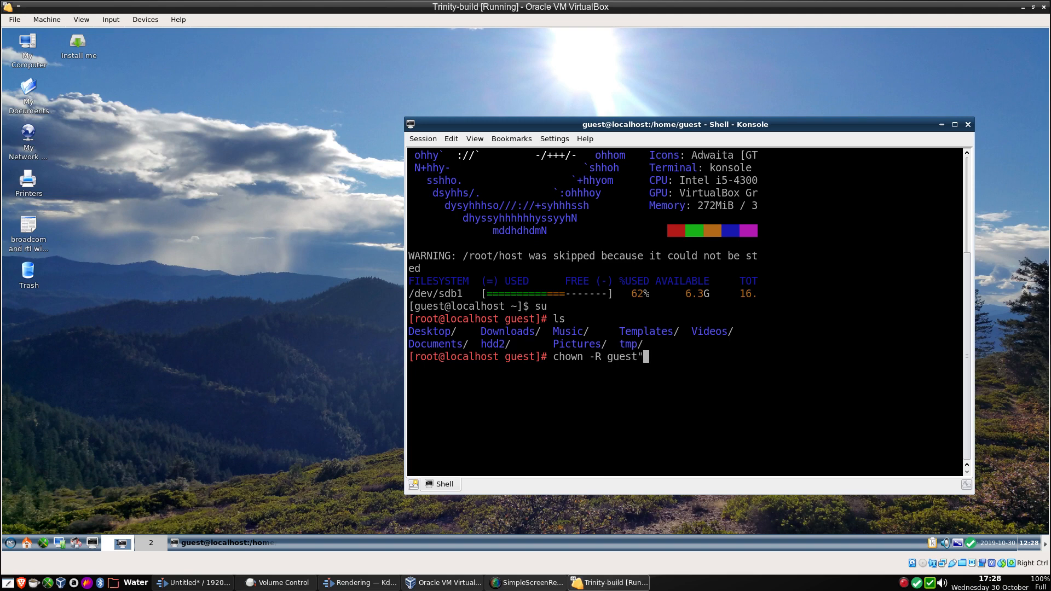
pyautogui.press('BackSpace')
pyautogui.write(':guest /')
pyautogui.press('BackSpace')
pyautogui.write('hdd2')
pyautogui.press('Return')
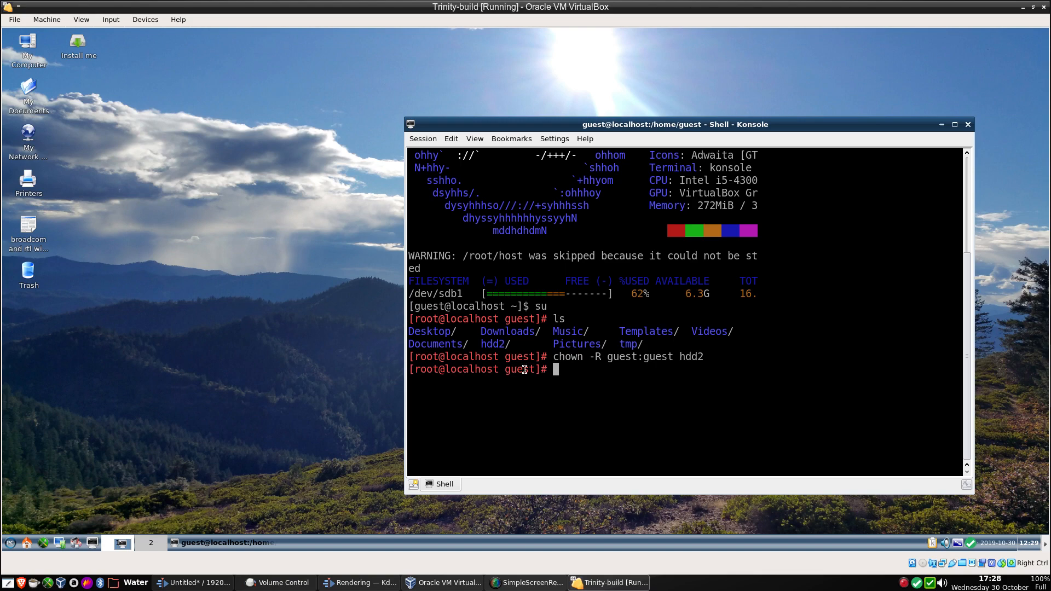
pyautogui.click(969, 126)
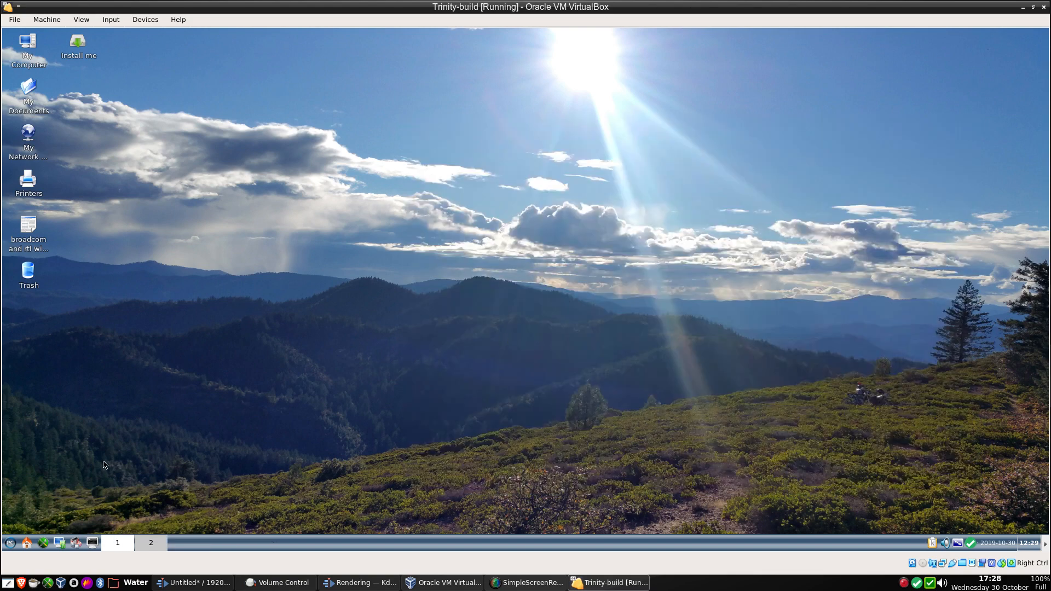
# Open the guest home folder in an enlarged file manager window with bigger icons, and split the view into two side-by-side panes
pyautogui.click(27, 544)
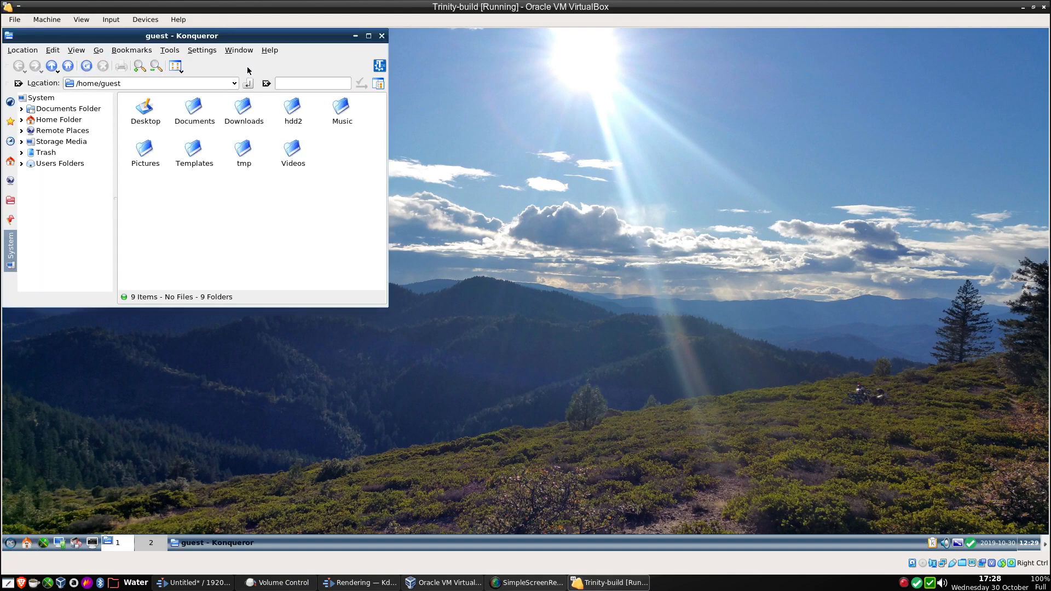
pyautogui.moveTo(237, 36); pyautogui.dragTo(521, 124)
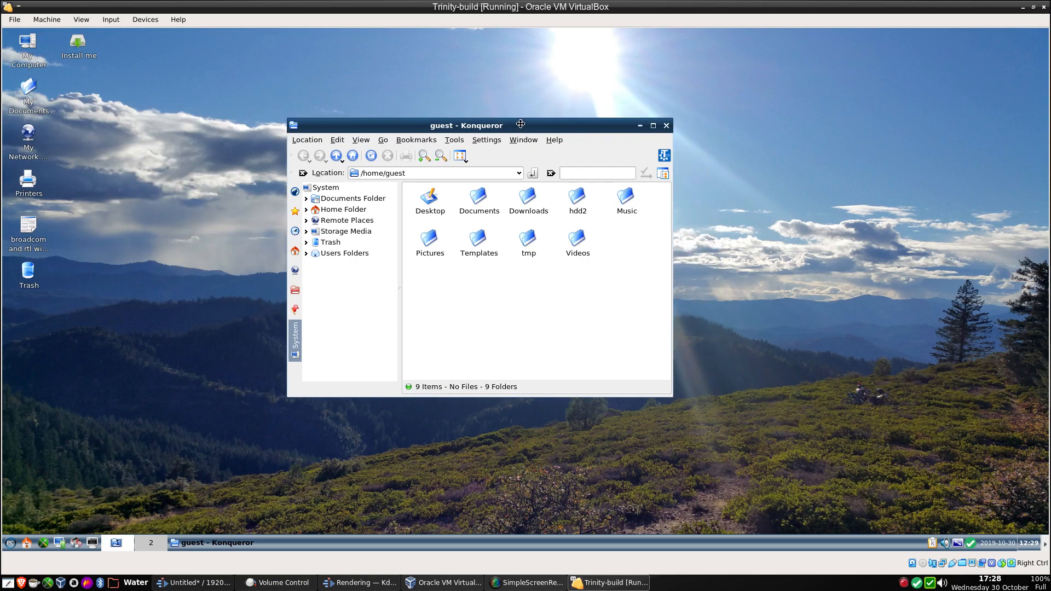
pyautogui.click(424, 155)
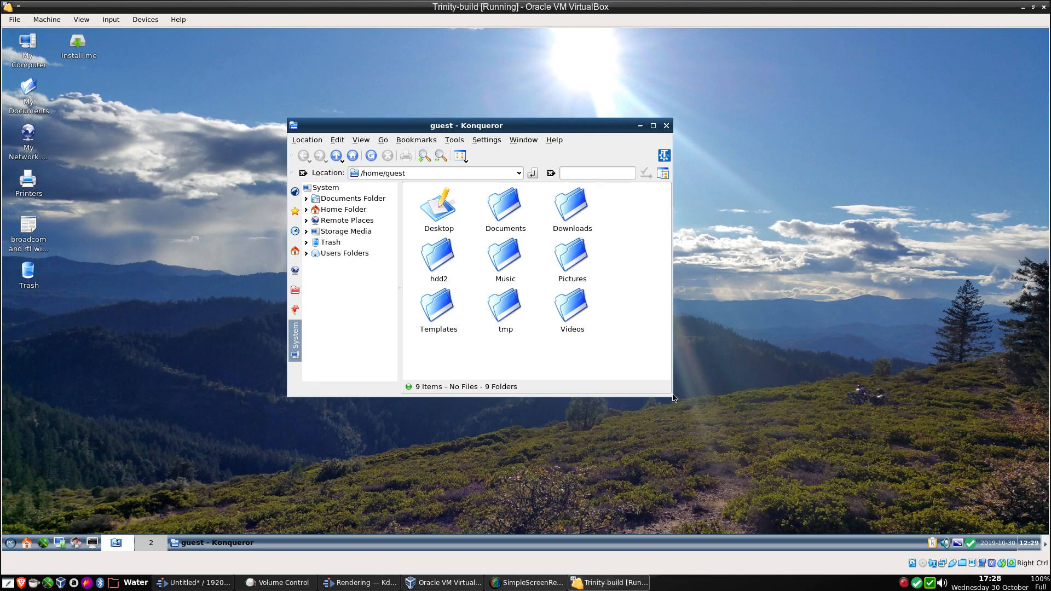
pyautogui.moveTo(672, 394); pyautogui.dragTo(947, 477)
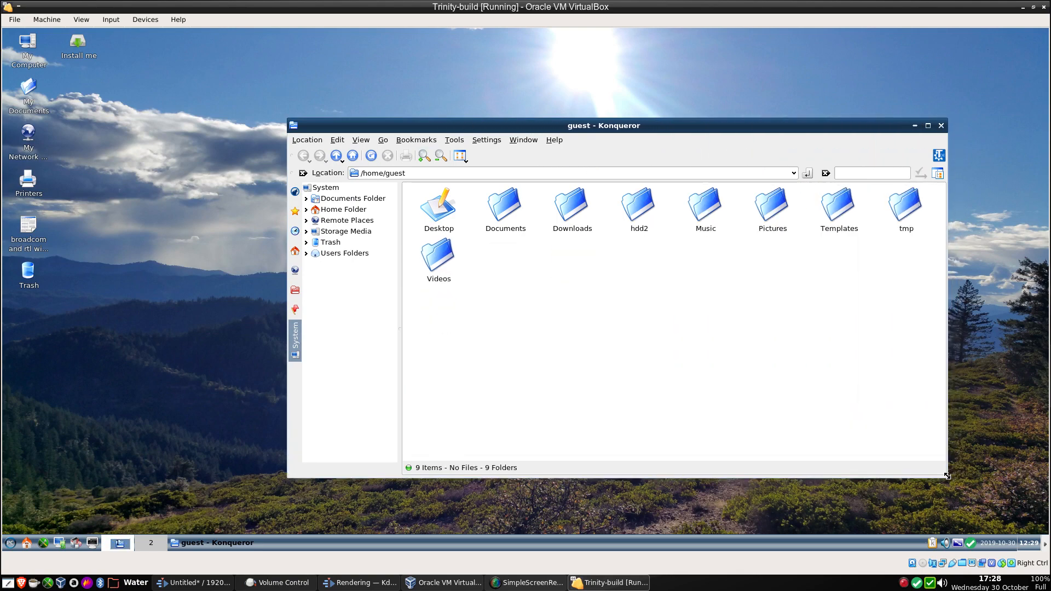
pyautogui.click(523, 140)
pyautogui.click(534, 155)
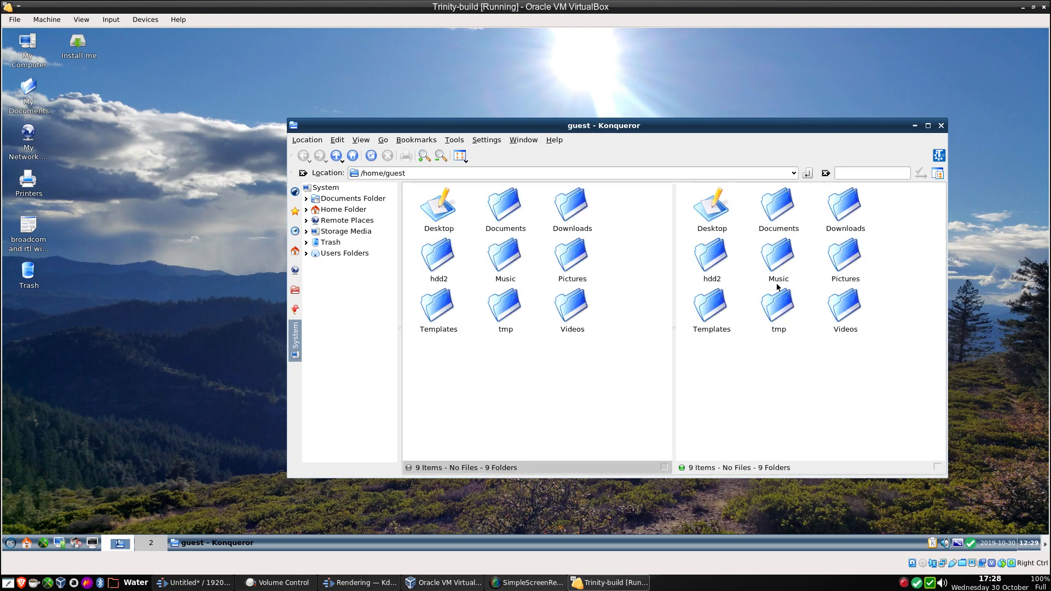
# Copy the broadcom and rtl wifi driver text file from the Desktop folder into hdd2, and minimise the file manager
pyautogui.click(710, 256)
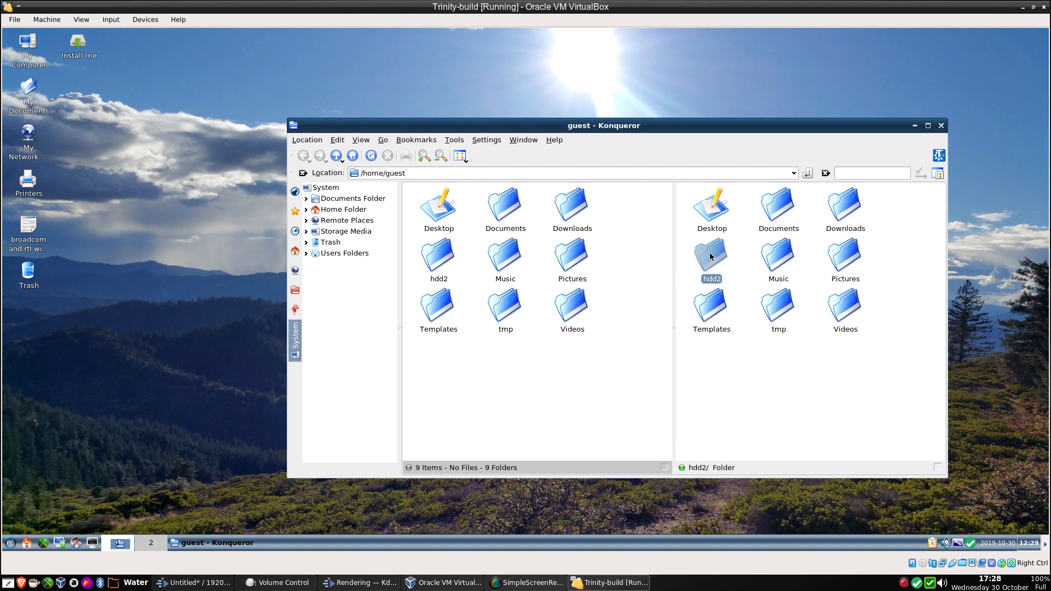
pyautogui.click(433, 205)
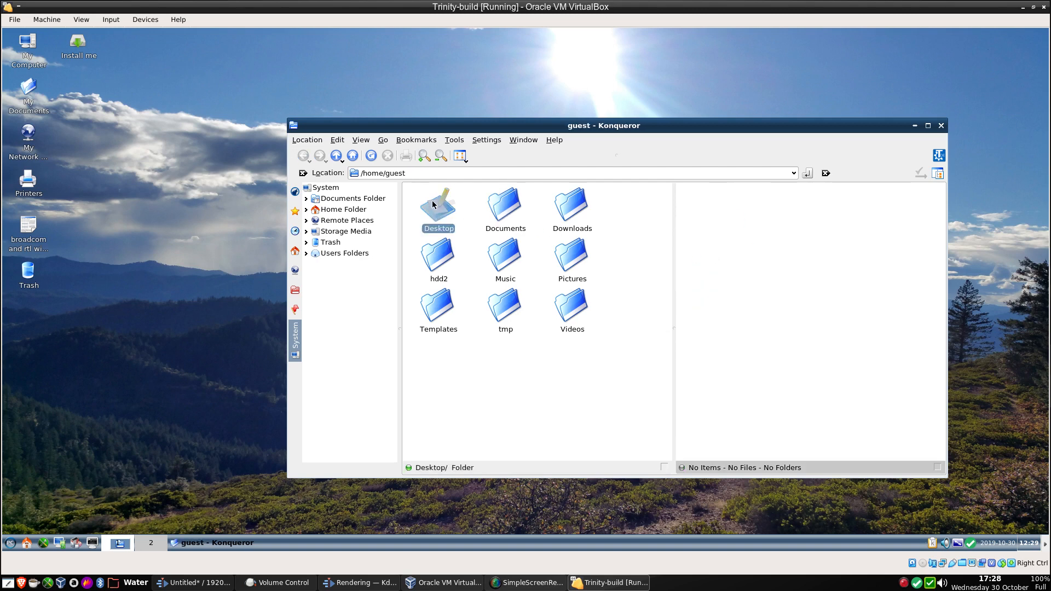
pyautogui.moveTo(433, 202); pyautogui.dragTo(732, 255)
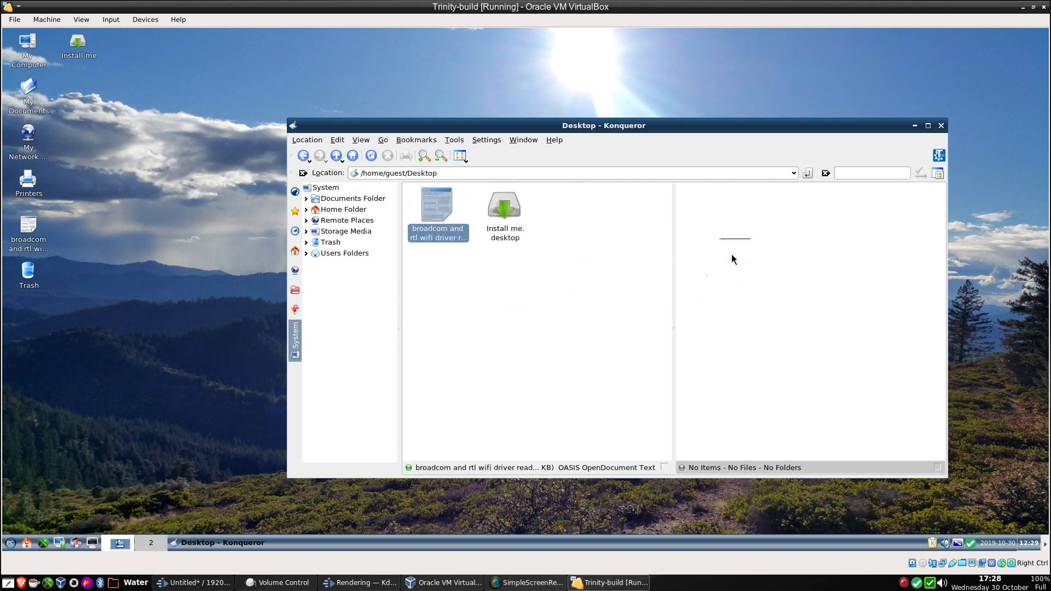
pyautogui.click(758, 274)
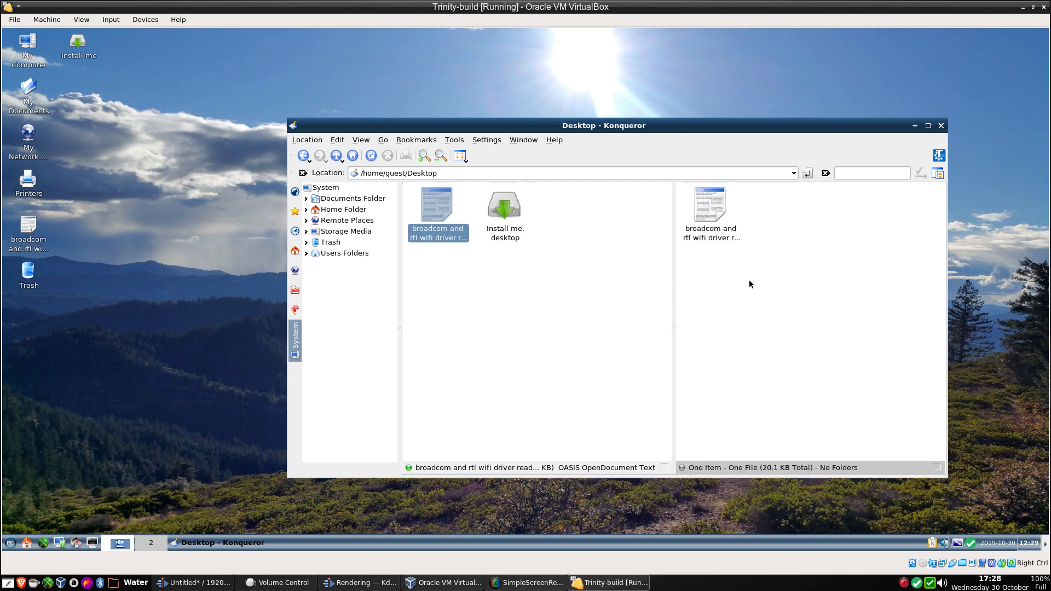
pyautogui.click(916, 127)
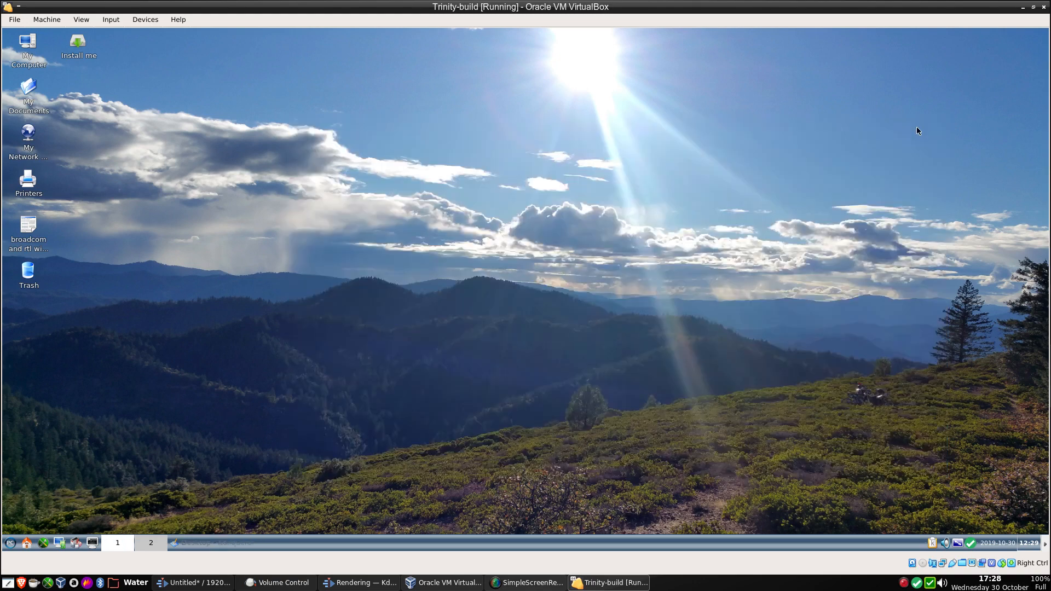